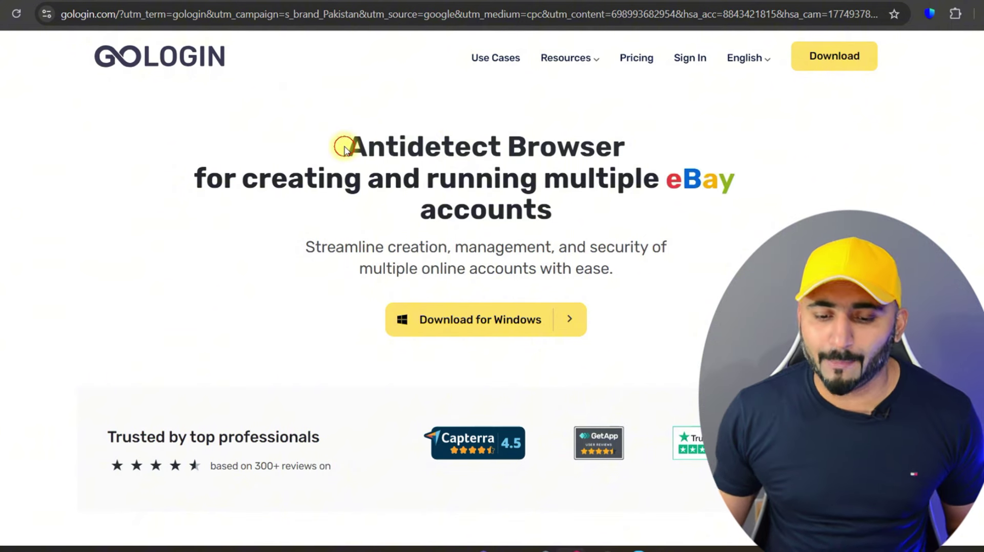
pyautogui.moveTo(354, 152); pyautogui.dragTo(639, 154)
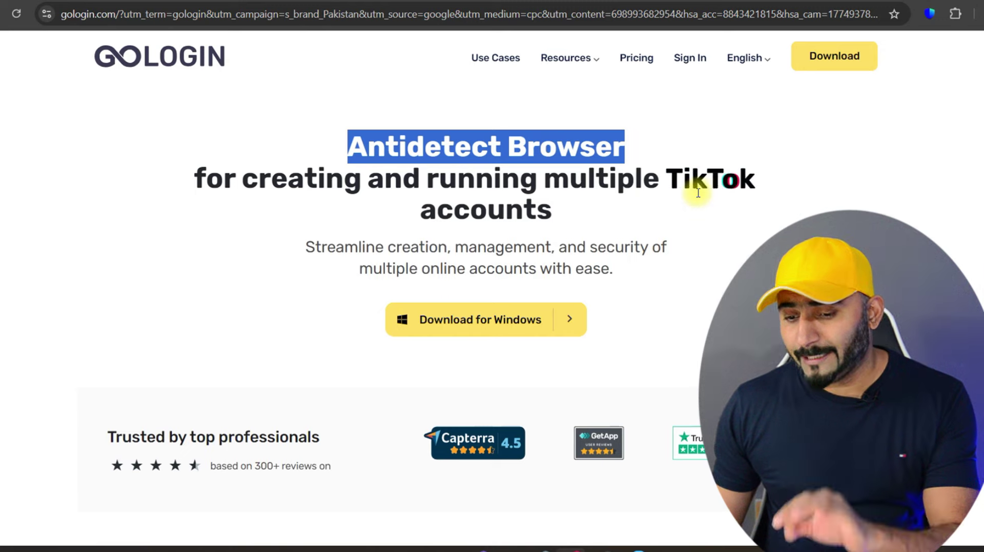
pyautogui.click(681, 180)
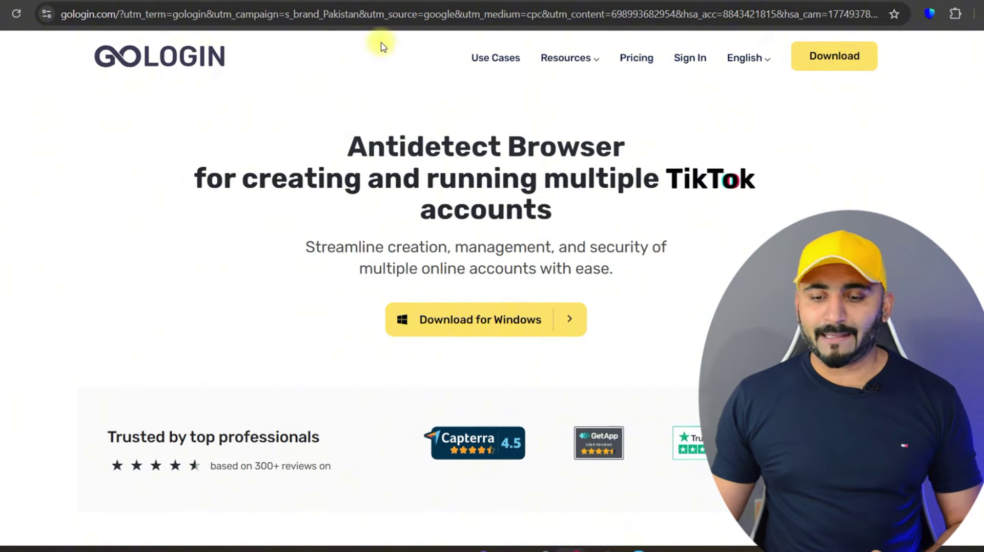
# - Open the GoLogin sign-up form from the sign-in page and confirm the registration through the GoLogin Team e-mail
pyautogui.click(701, 63)
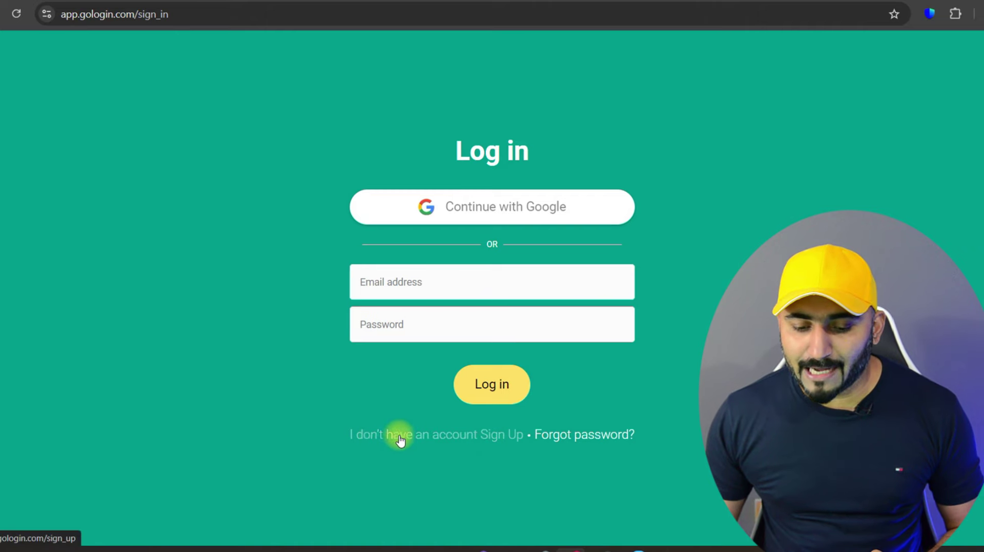
pyautogui.click(506, 437)
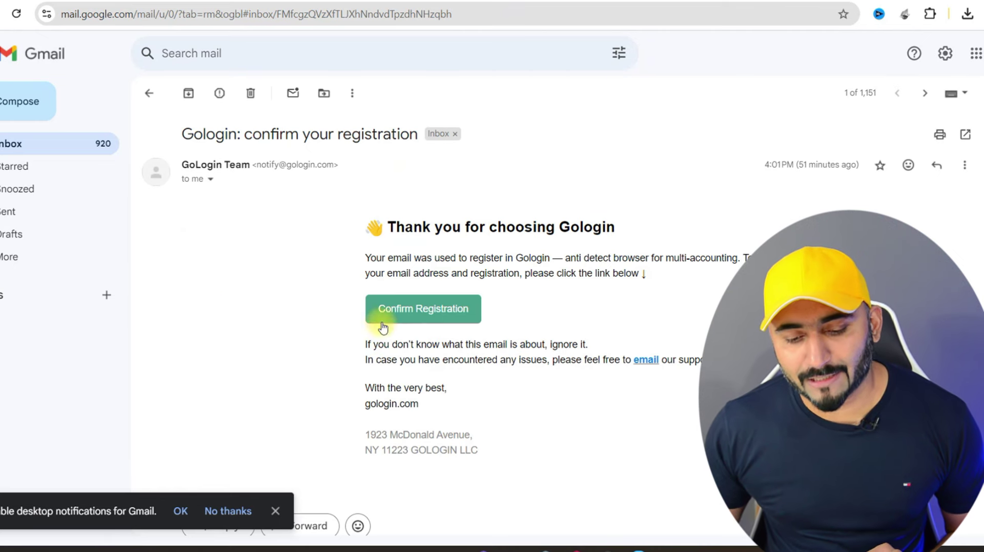
pyautogui.click(420, 310)
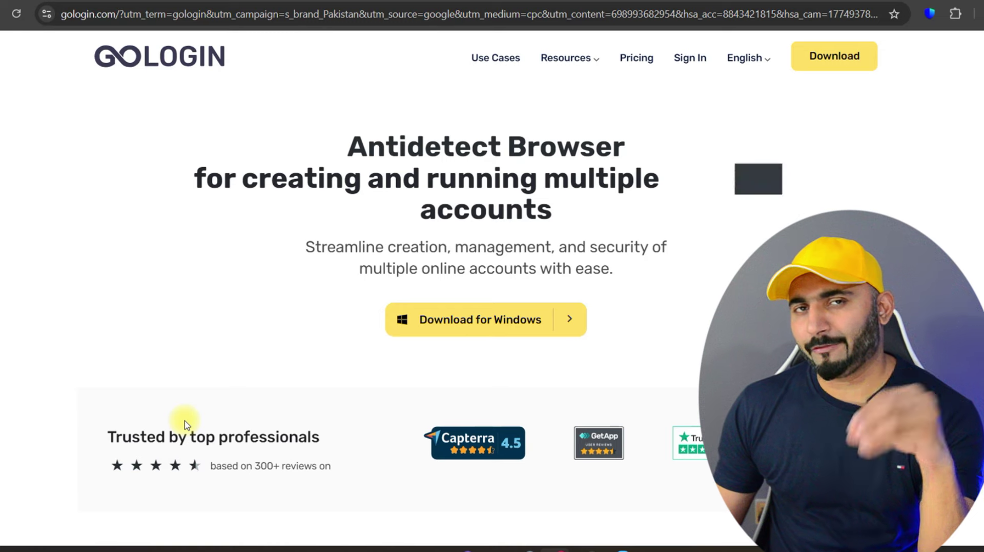
# - Download the Windows version of GoLogin from its website
pyautogui.click(574, 325)
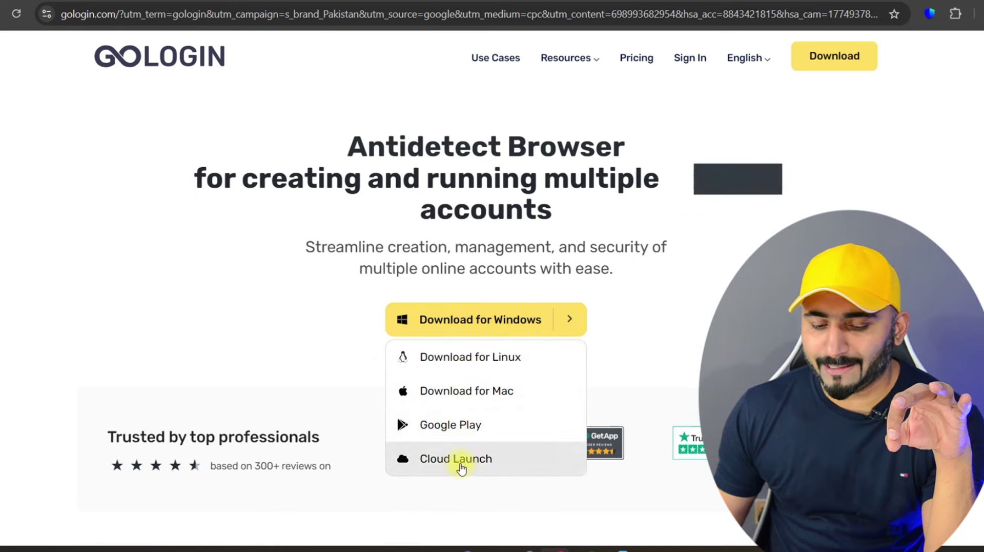
pyautogui.click(479, 330)
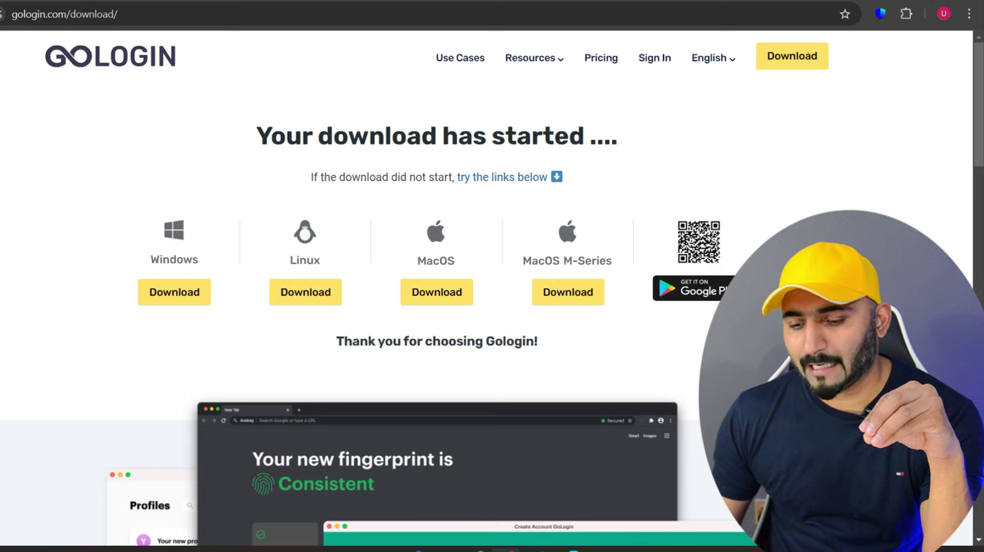
pyautogui.click(193, 302)
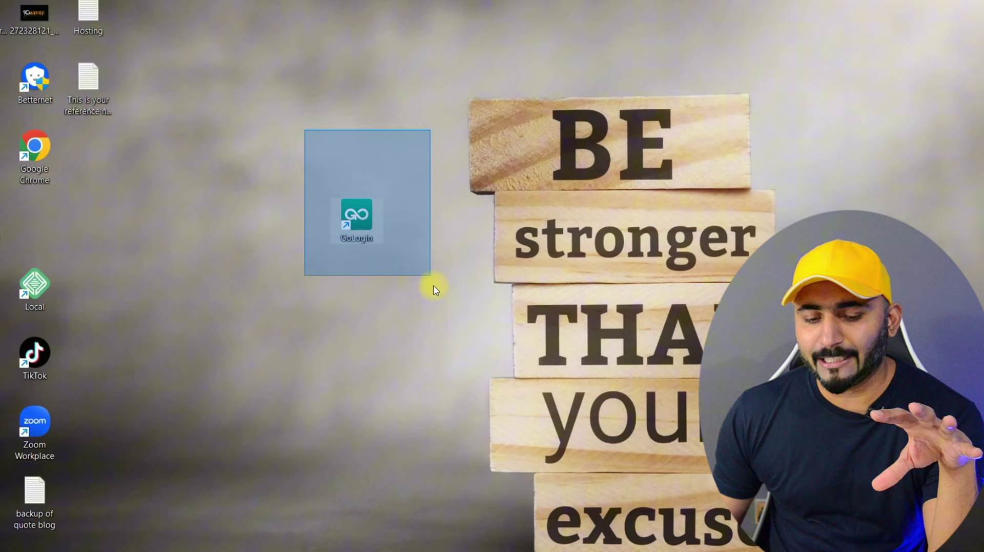
# - Launch the GoLogin application from the desktop and sign up with a Google account
pyautogui.moveTo(436, 285); pyautogui.dragTo(440, 330)
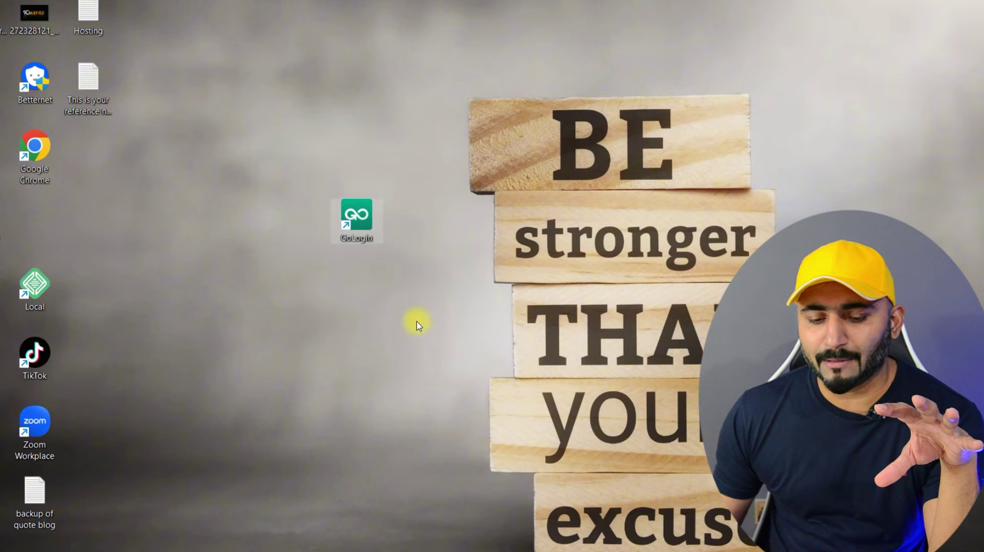
pyautogui.doubleClick(361, 219)
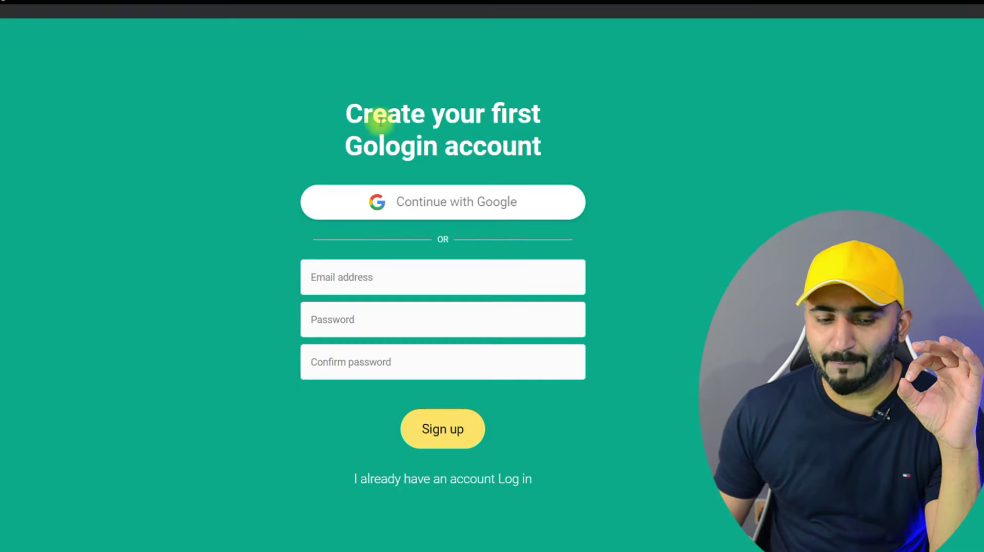
pyautogui.click(468, 204)
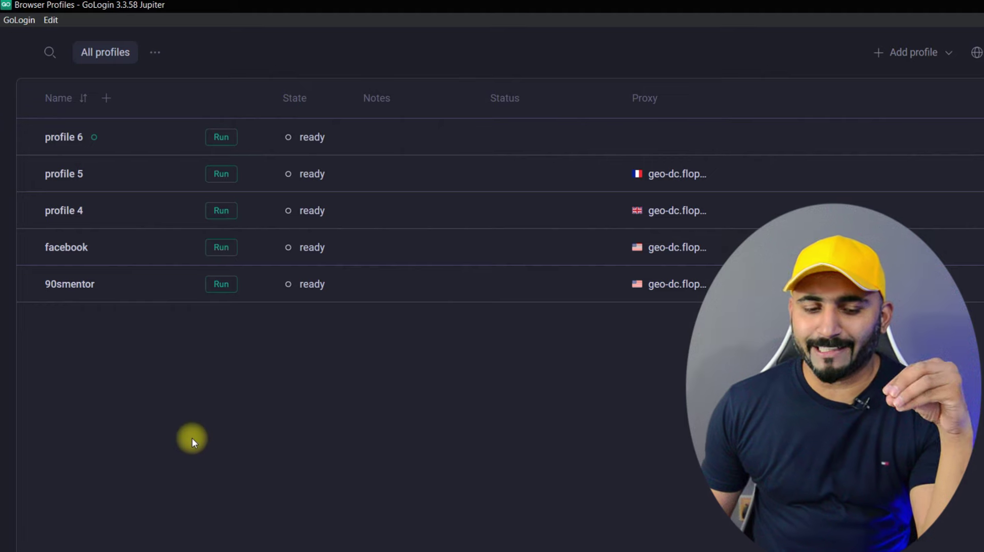
# - Delete all the existing browser profiles, from profile 6 down to 90smentor
pyautogui.click(30, 138)
pyautogui.click(31, 244)
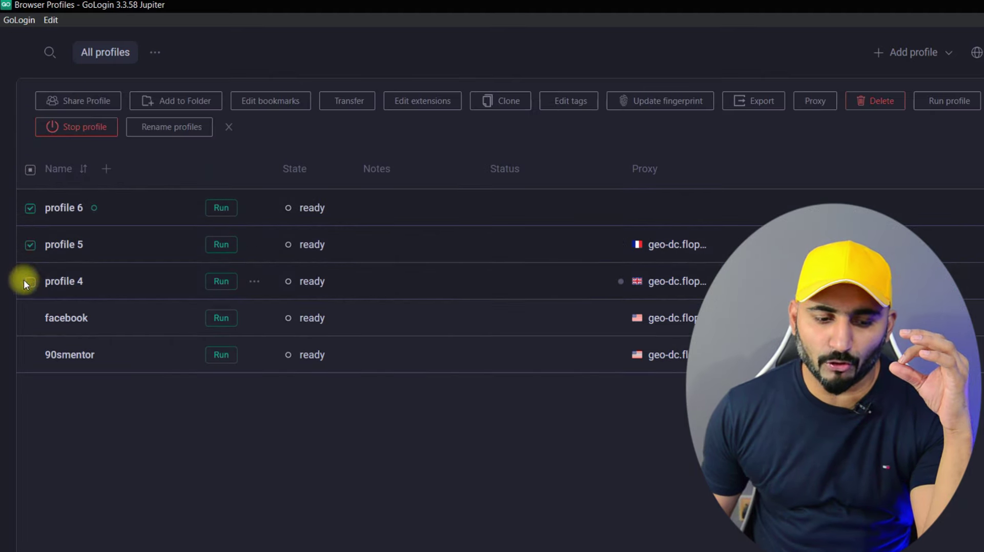
pyautogui.click(32, 318)
pyautogui.click(31, 354)
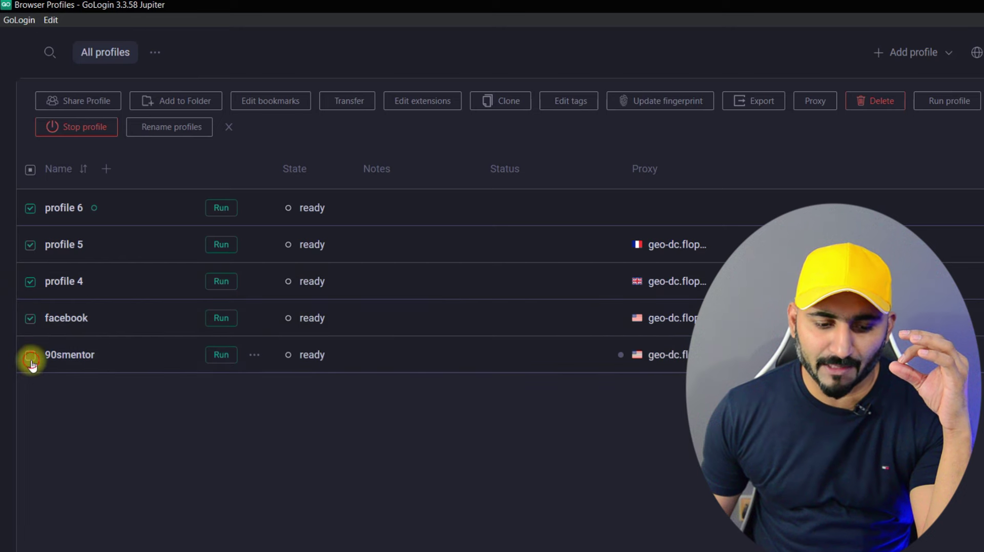
pyautogui.click(871, 101)
pyautogui.click(968, 170)
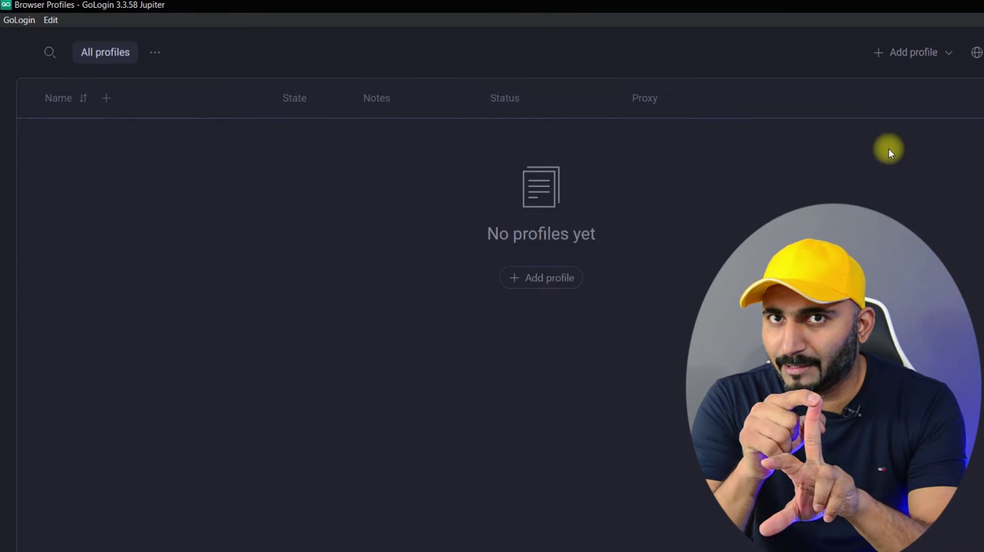
# - Add a new browser profile and name it "tiktok usa"
pyautogui.click(917, 57)
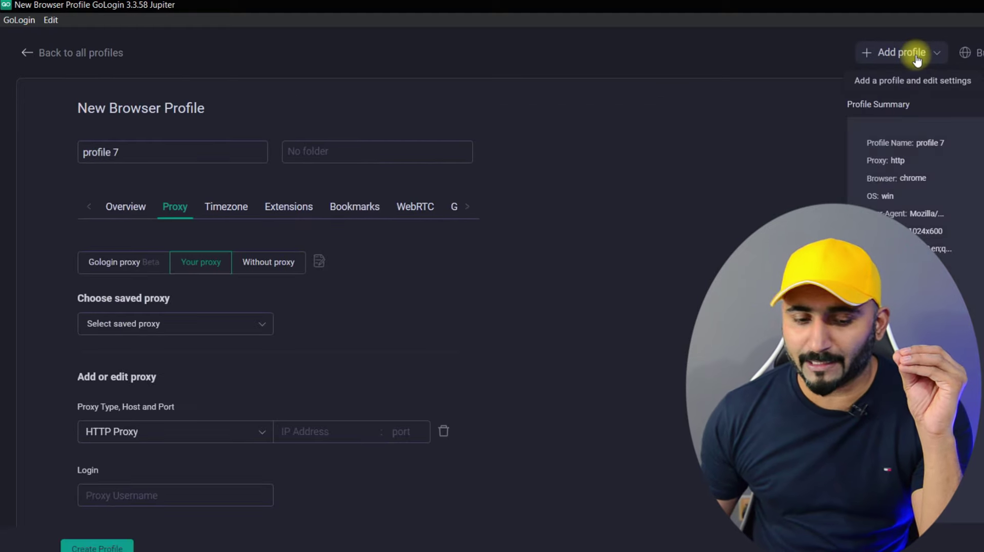
pyautogui.moveTo(130, 154); pyautogui.dragTo(69, 147)
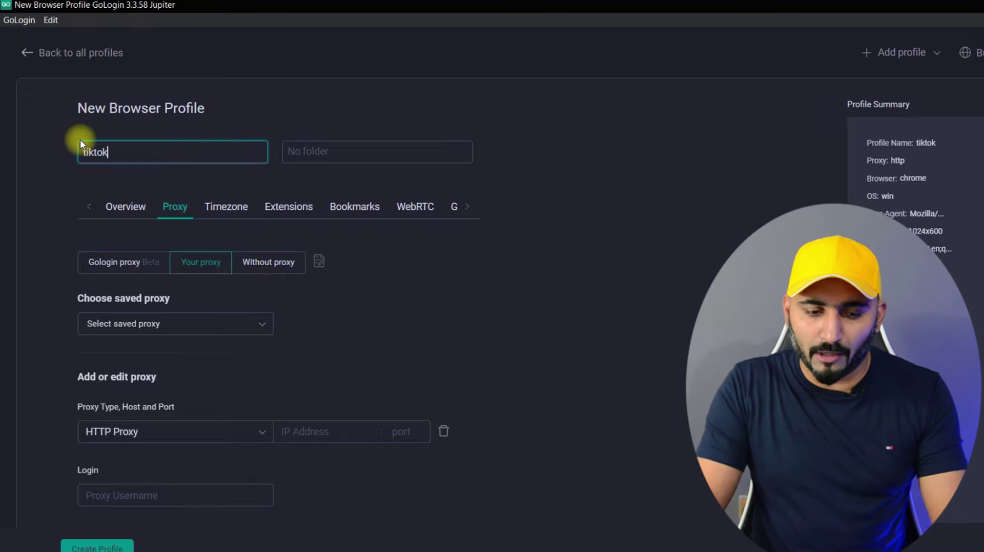
pyautogui.write('tiktok usa')
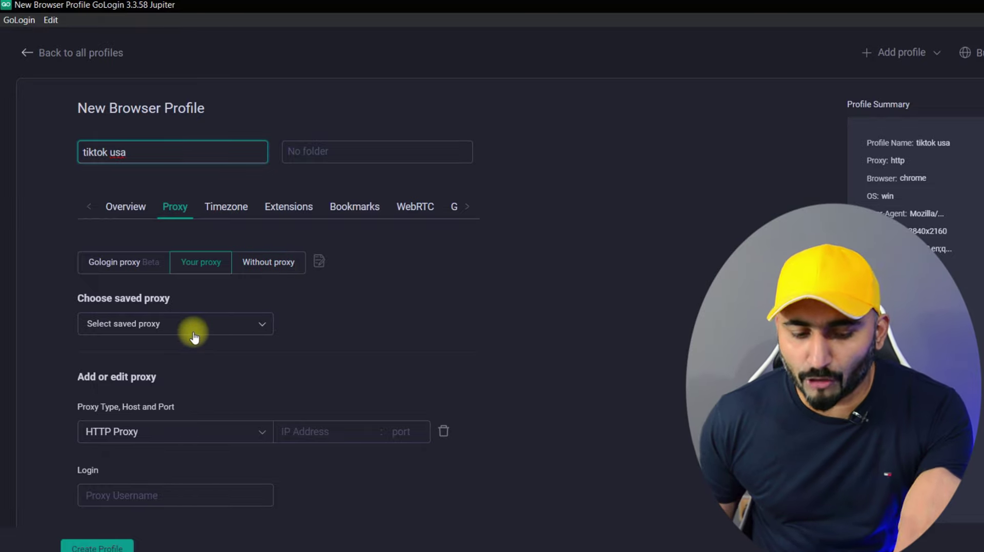
# - Assign the profile a Gologin proxy of type Data Center with the country United States, and create the profile
pyautogui.click(130, 264)
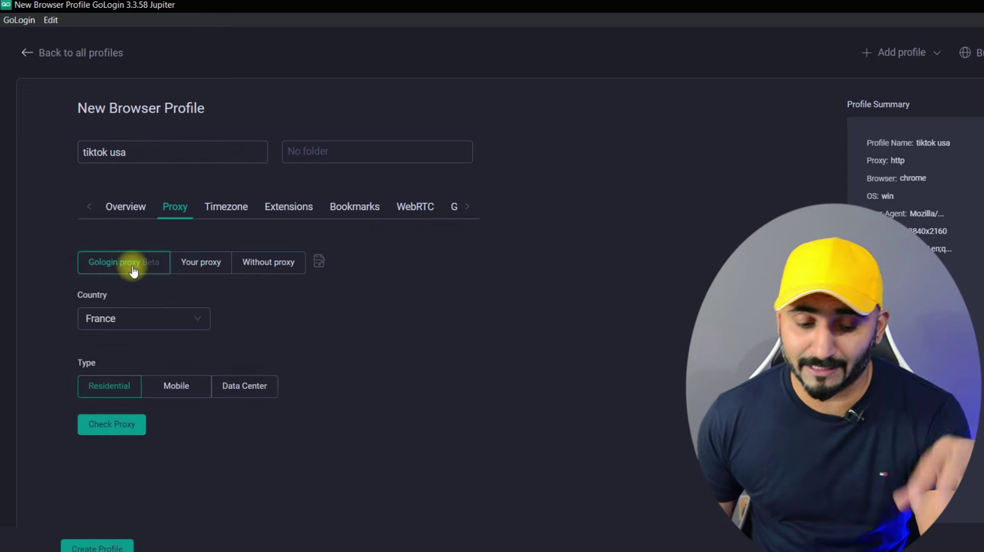
pyautogui.click(254, 390)
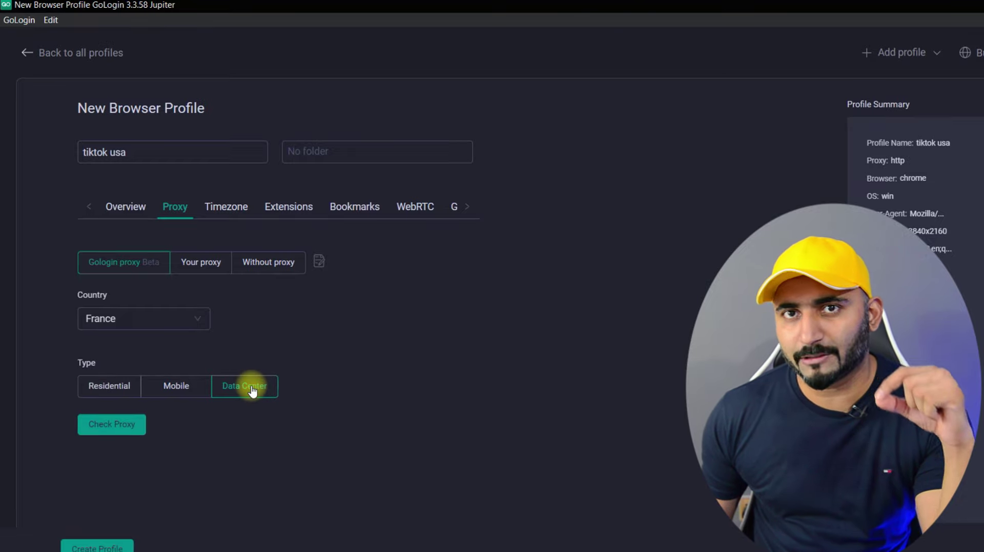
pyautogui.click(188, 315)
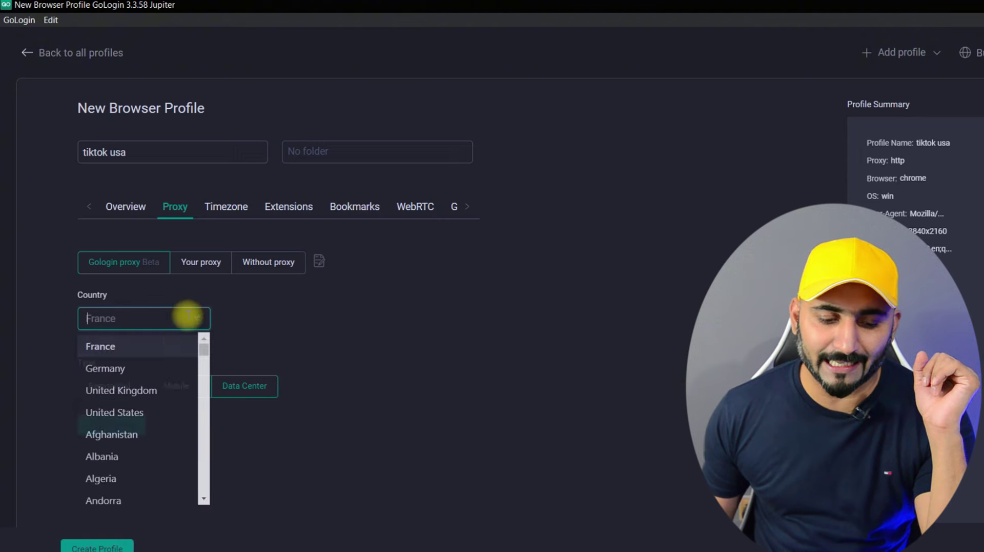
pyautogui.click(129, 415)
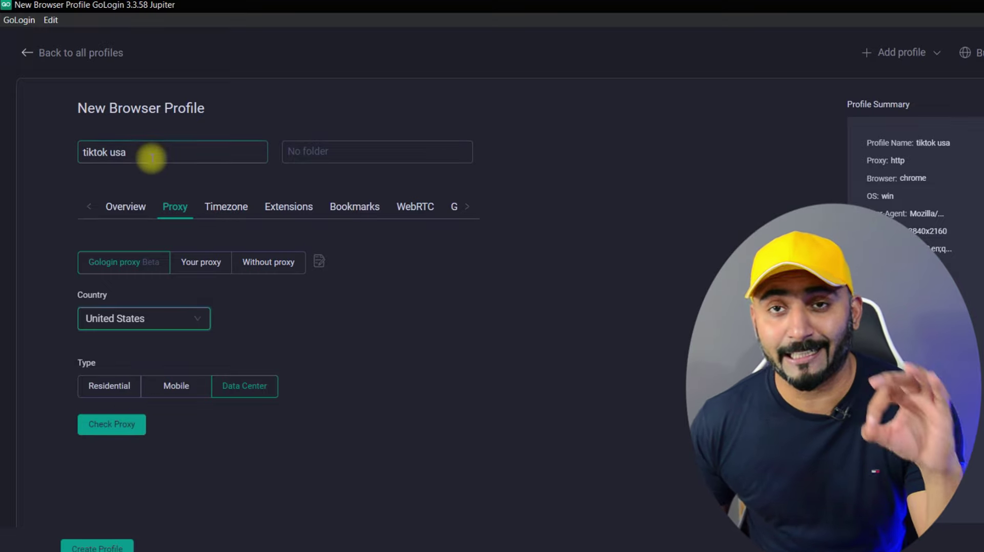
pyautogui.click(122, 152)
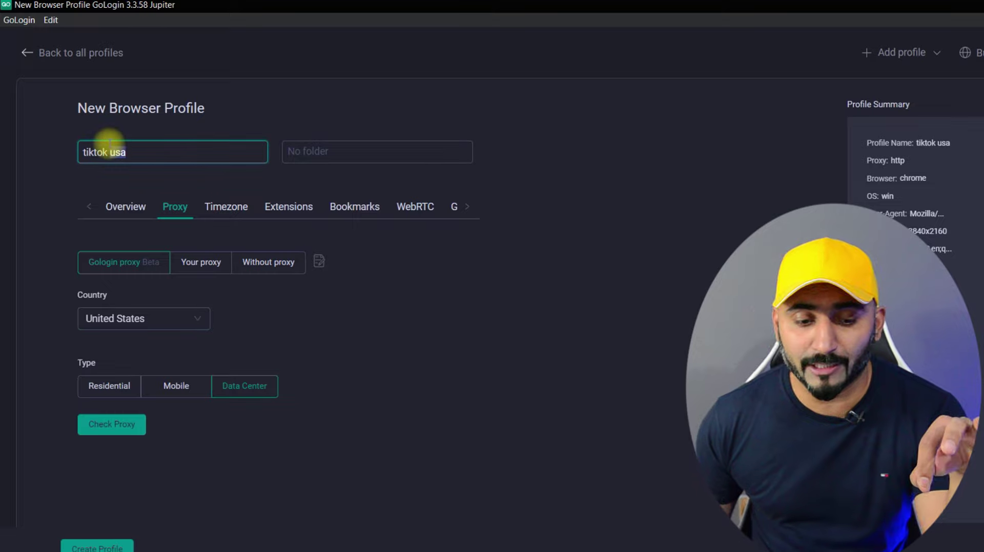
pyautogui.doubleClick(111, 149)
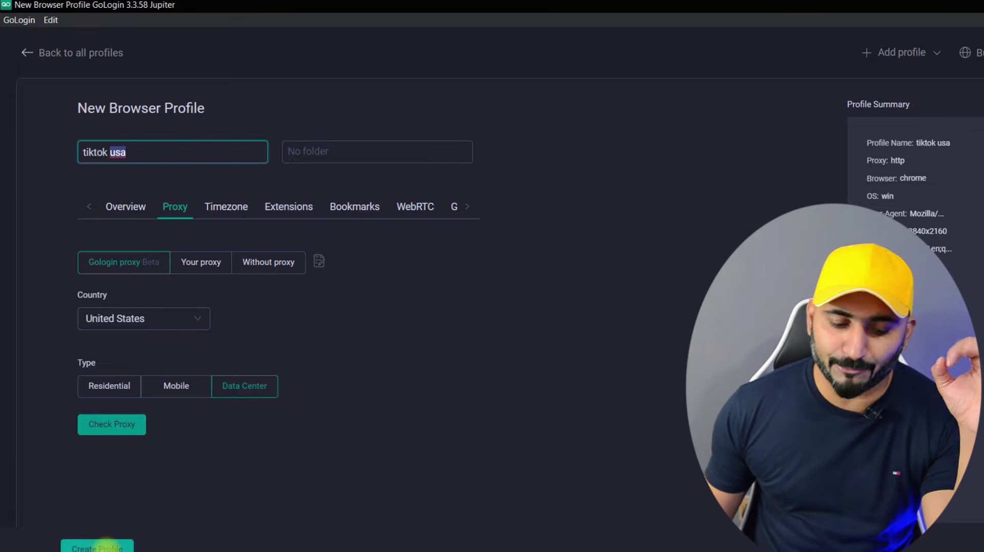
pyautogui.click(105, 545)
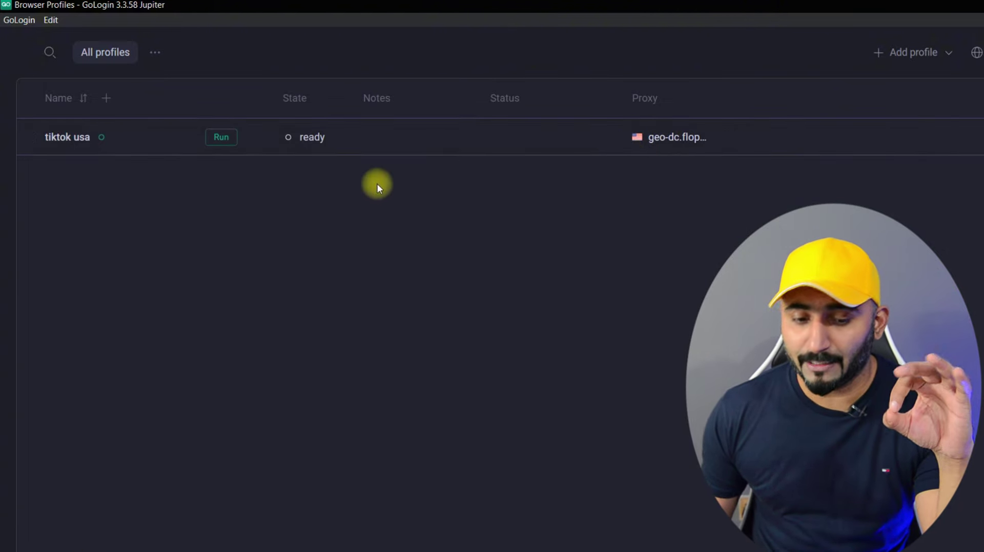
# - Run the tiktok usa profile and reposition its browser window over the profile list
pyautogui.click(222, 144)
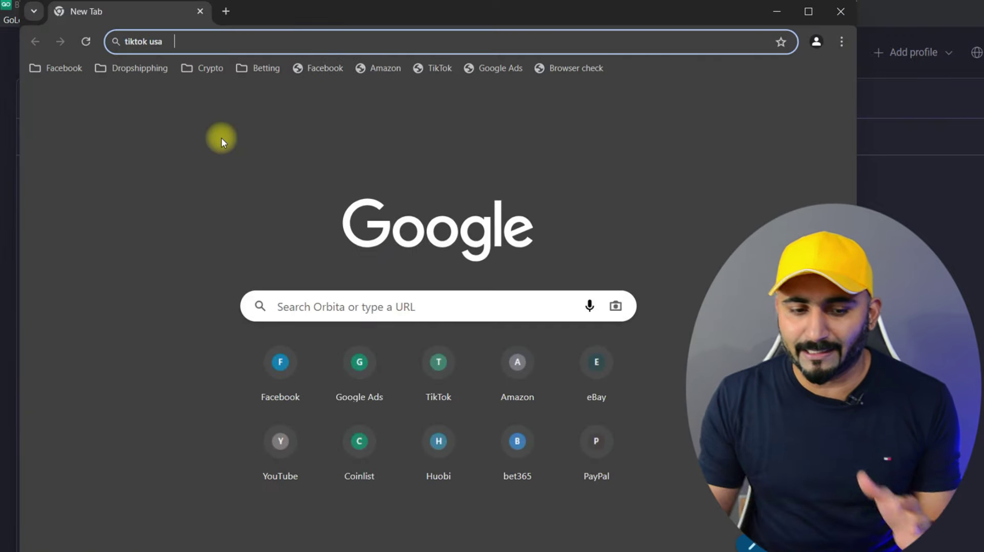
pyautogui.moveTo(430, 17); pyautogui.dragTo(500, 95)
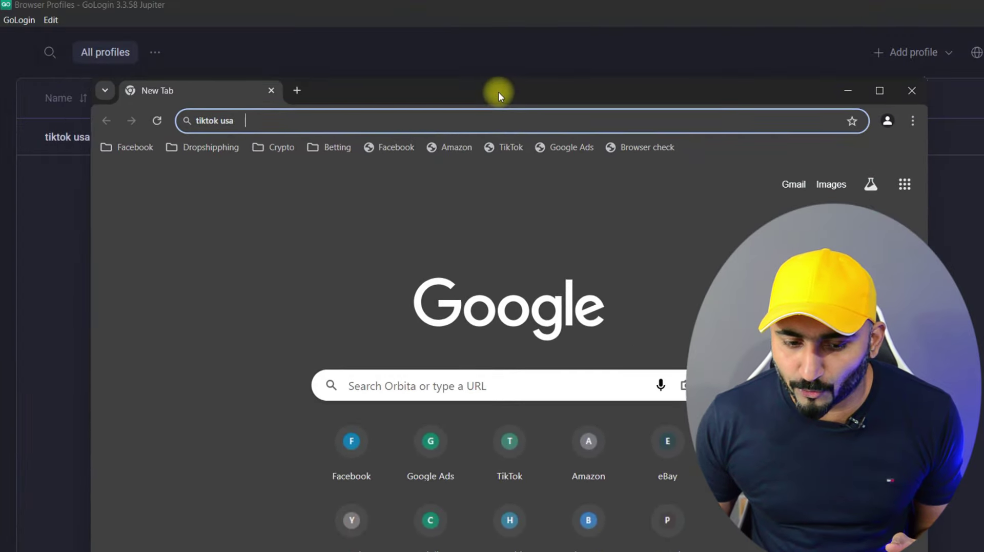
pyautogui.click(241, 119)
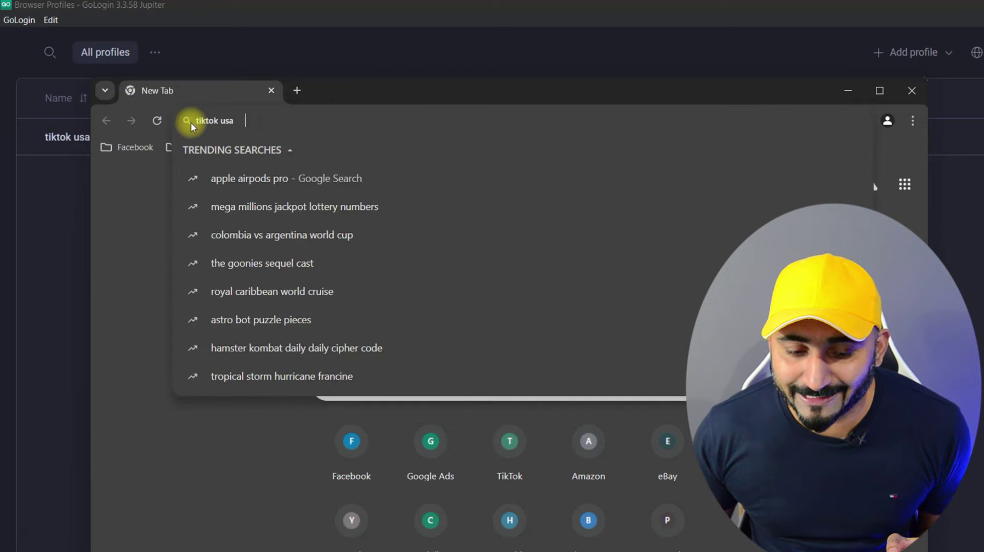
# - Open the Browser check page in the profile's browser and examine the identity rating, location and IP address
pyautogui.click(63, 239)
pyautogui.hotkey('alt', 'Tab')
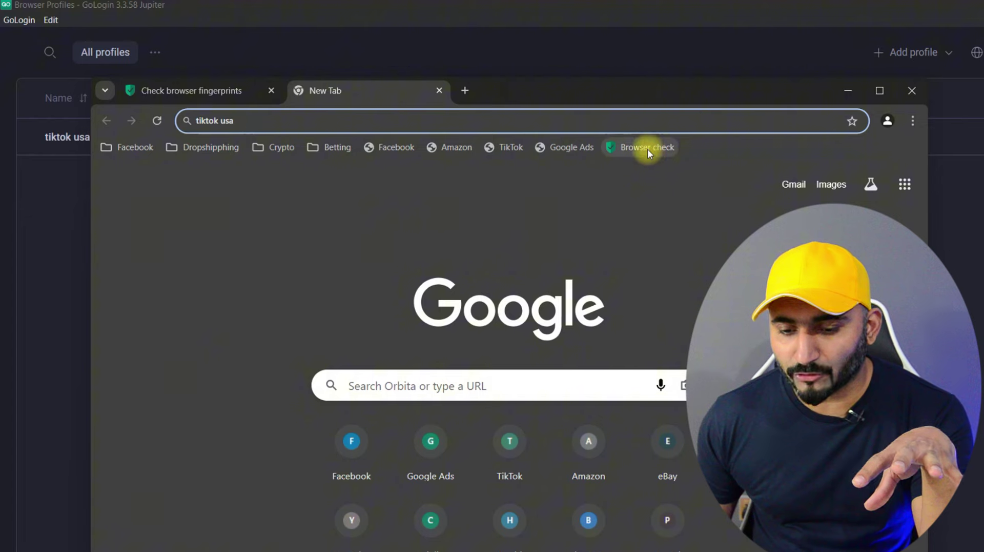
pyautogui.click(235, 88)
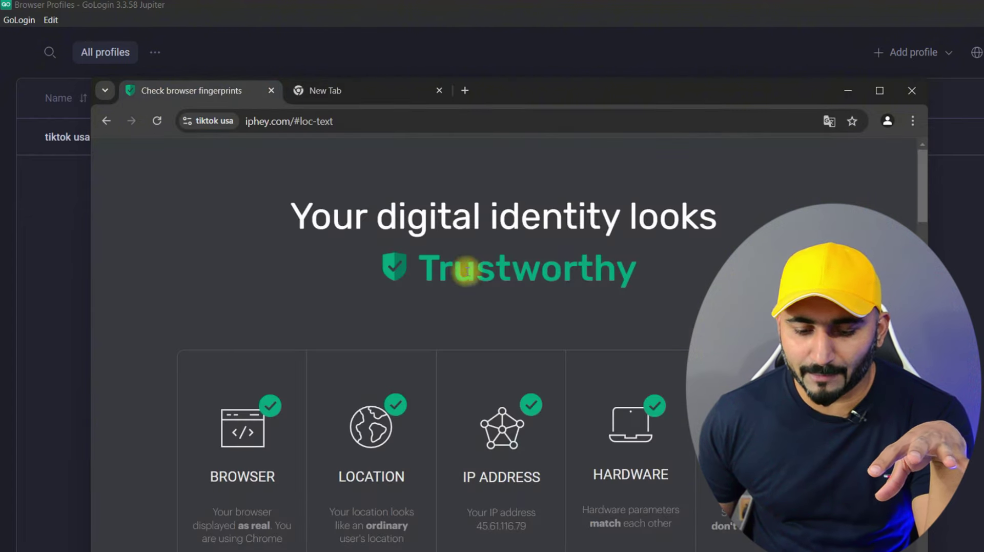
pyautogui.scroll(-10, 465, 276)
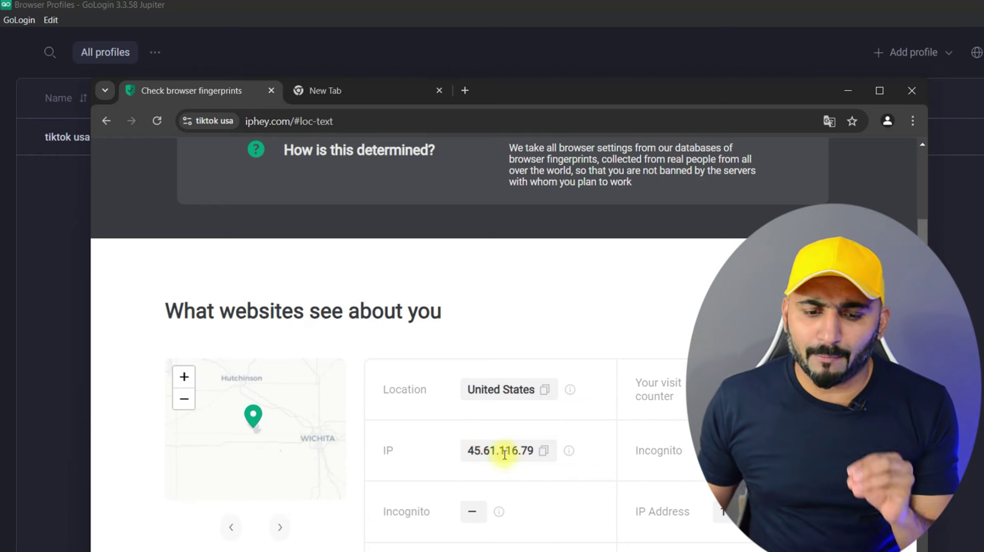
# - View TikTok's Explore page in the profile's browser and close the browser window
pyautogui.click(361, 85)
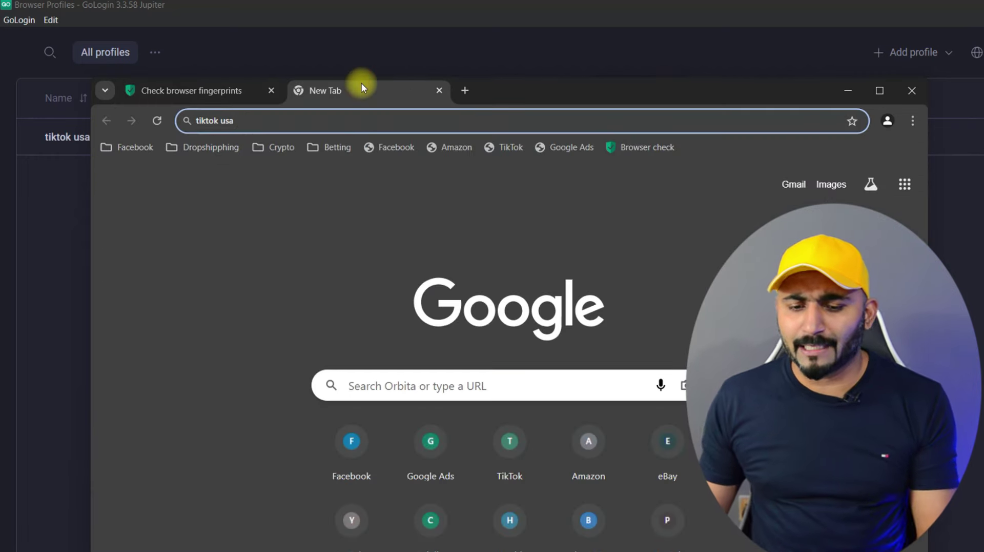
pyautogui.click(507, 147)
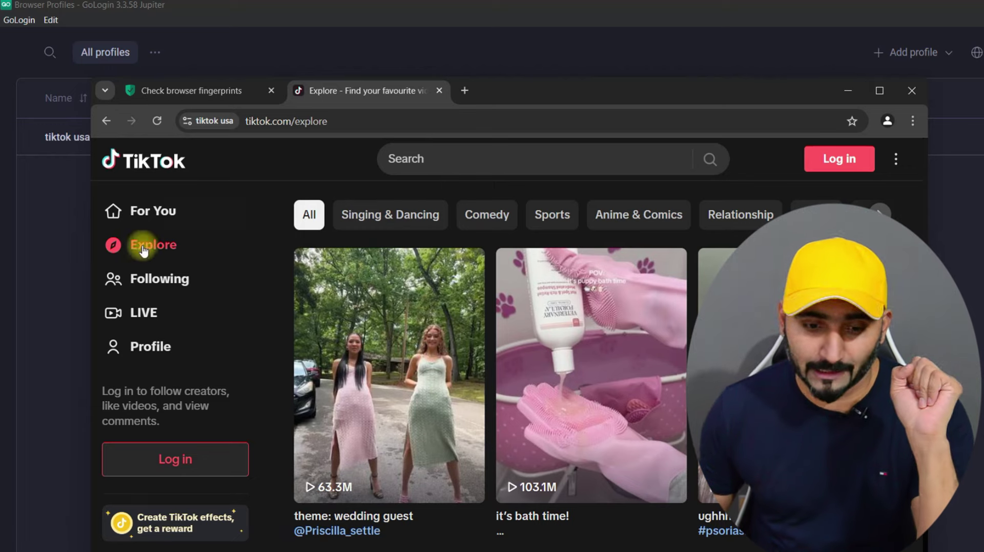
pyautogui.click(913, 90)
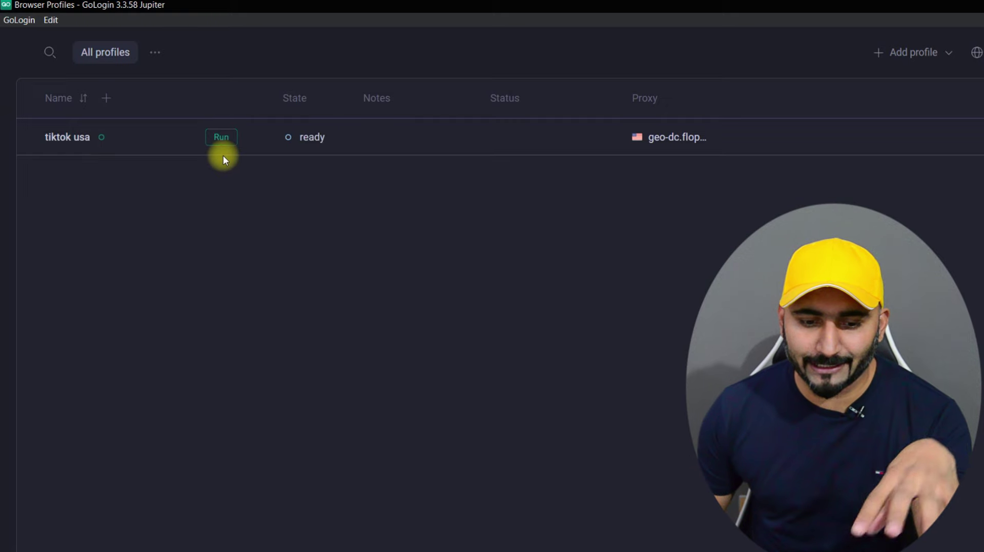
# - Start a new browser profile and name it tiktok UK
pyautogui.moveTo(666, 149)
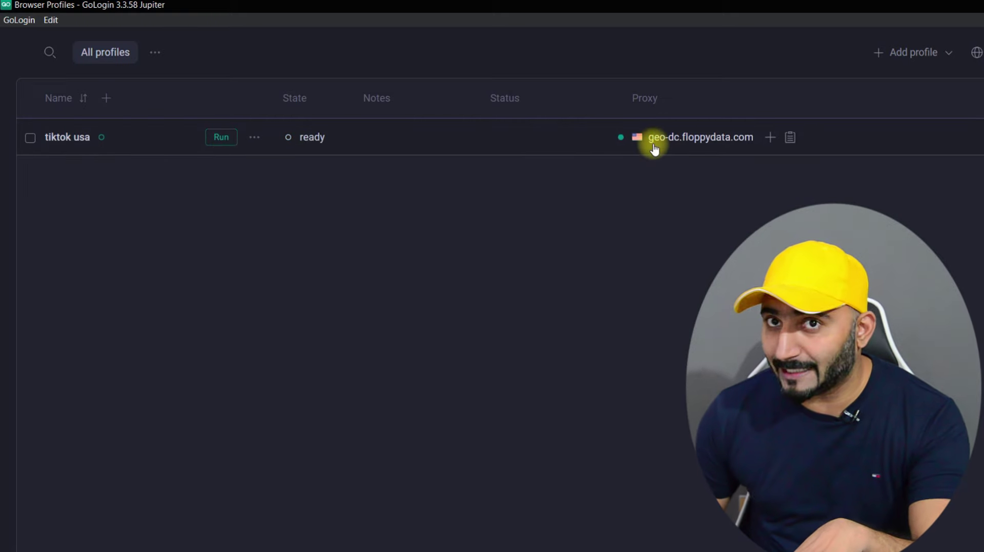
pyautogui.click(897, 62)
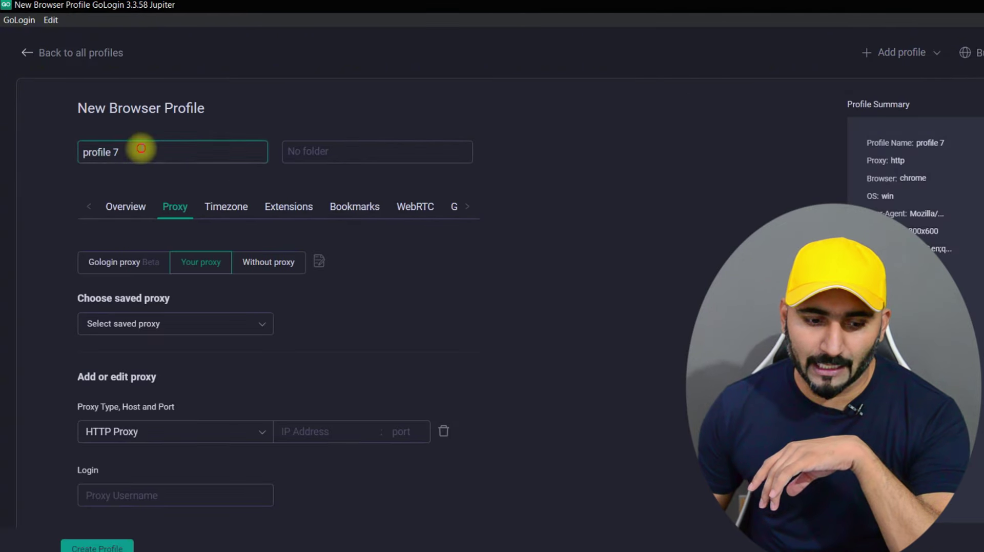
pyautogui.tripleClick(138, 149)
pyautogui.write('tiktok usa')
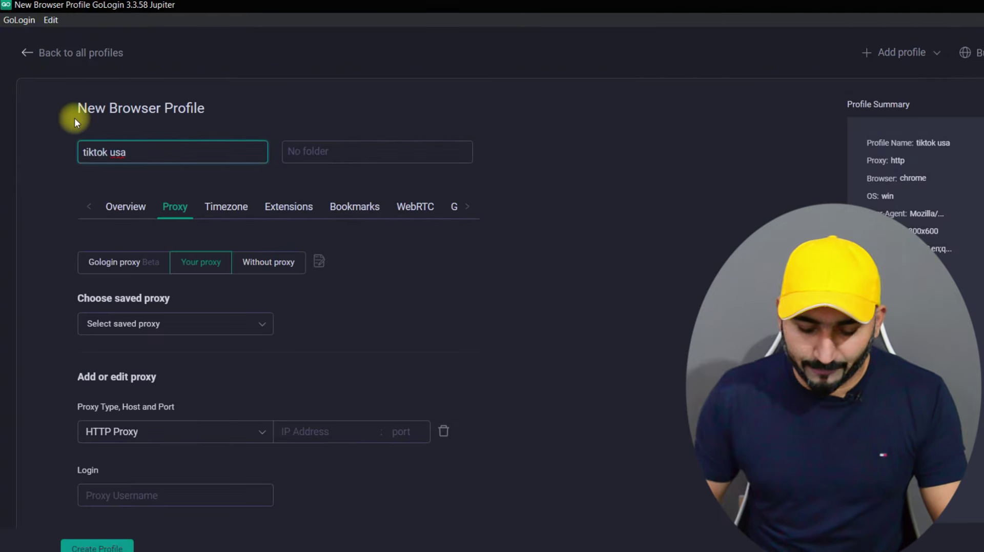
pyautogui.press('BackSpace')
pyautogui.press('BackSpace')
pyautogui.press('BackSpace')
pyautogui.press('BackSpace')
pyautogui.write('UK')
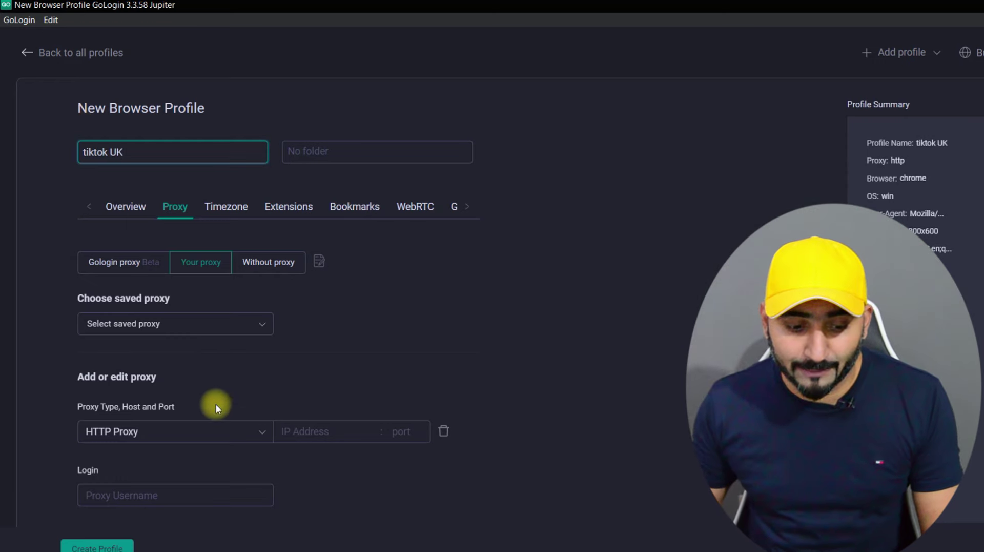
# - Assign the profile a Gologin proxy of type Data Center with the country United Kingdom, and create the profile
pyautogui.click(123, 266)
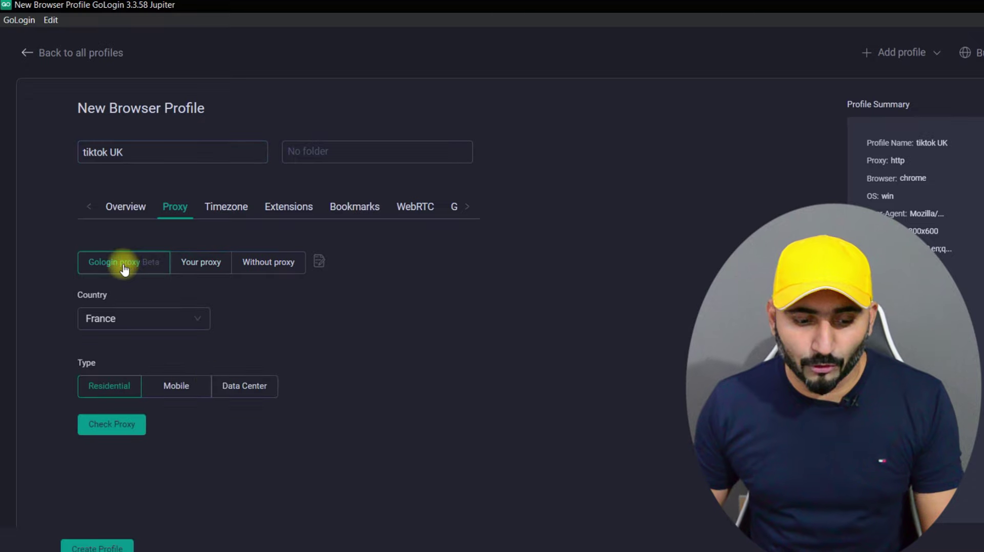
pyautogui.click(213, 377)
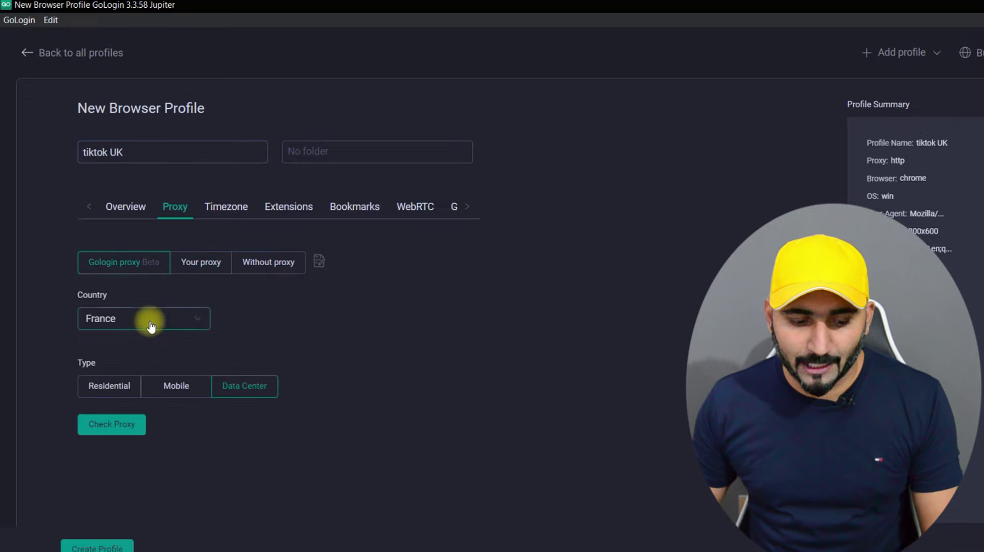
pyautogui.click(149, 319)
pyautogui.click(137, 391)
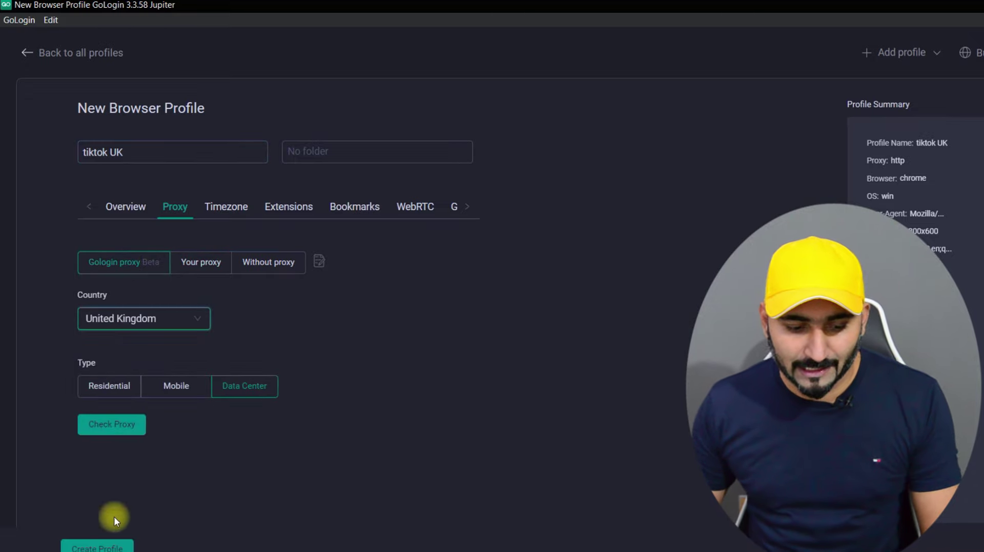
pyautogui.click(109, 547)
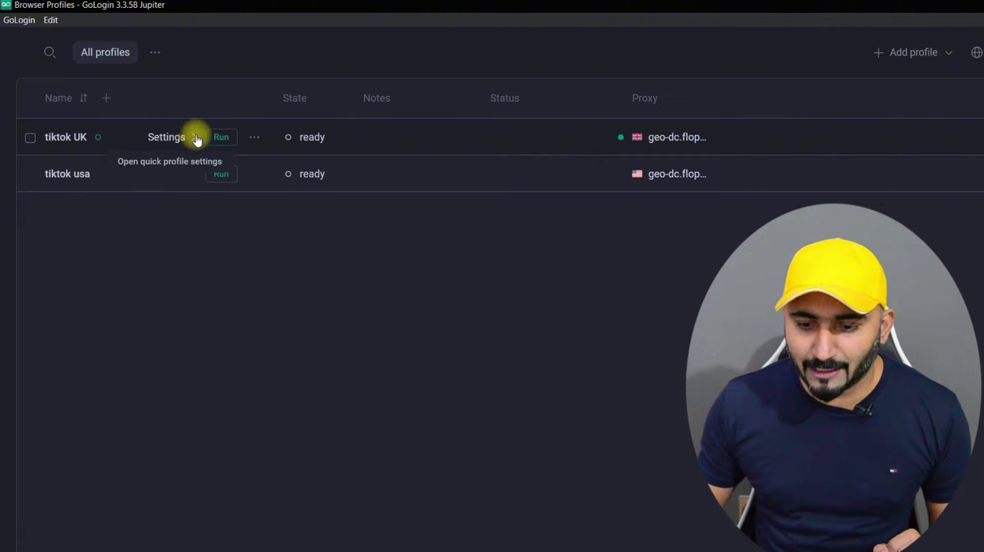
# - Run the tiktok UK profile, examine its identity rating, location and IP address on the Browser check page, and close its browser
pyautogui.click(219, 141)
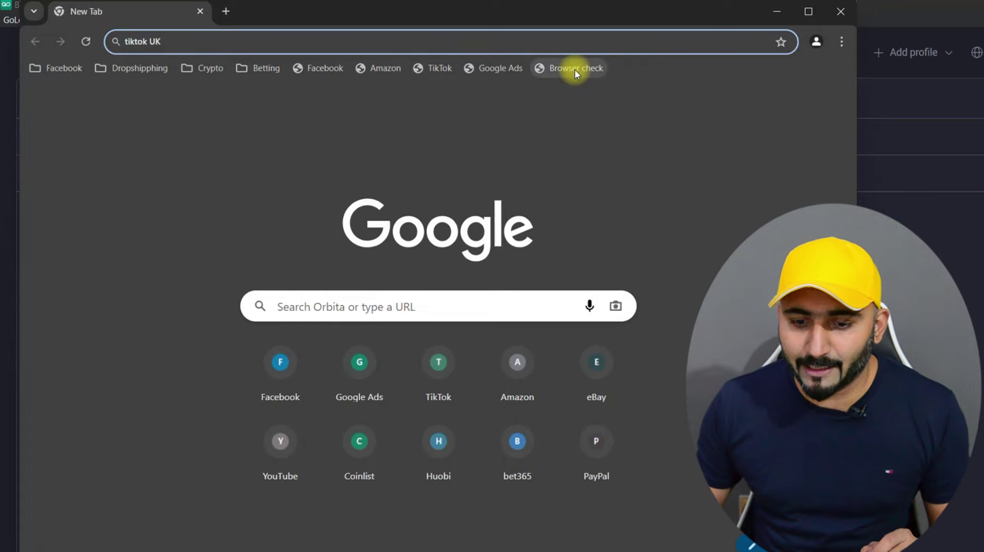
pyautogui.click(574, 69)
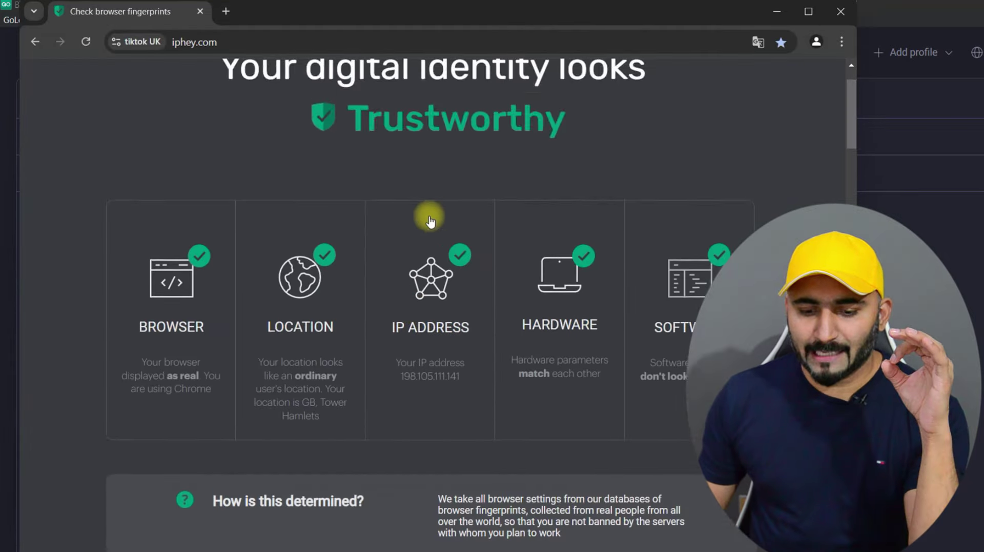
pyautogui.scroll(-7, 430, 221)
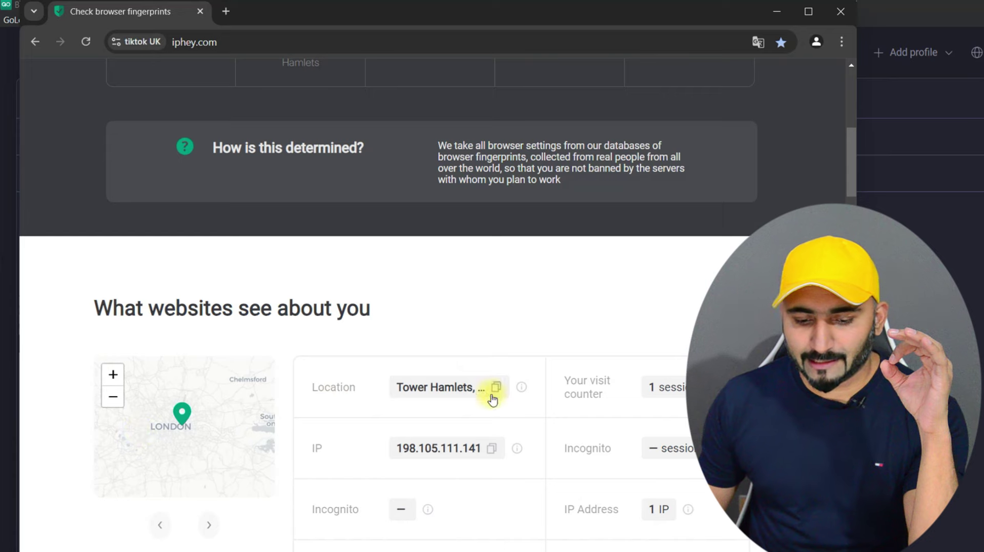
pyautogui.scroll(-3, 406, 387)
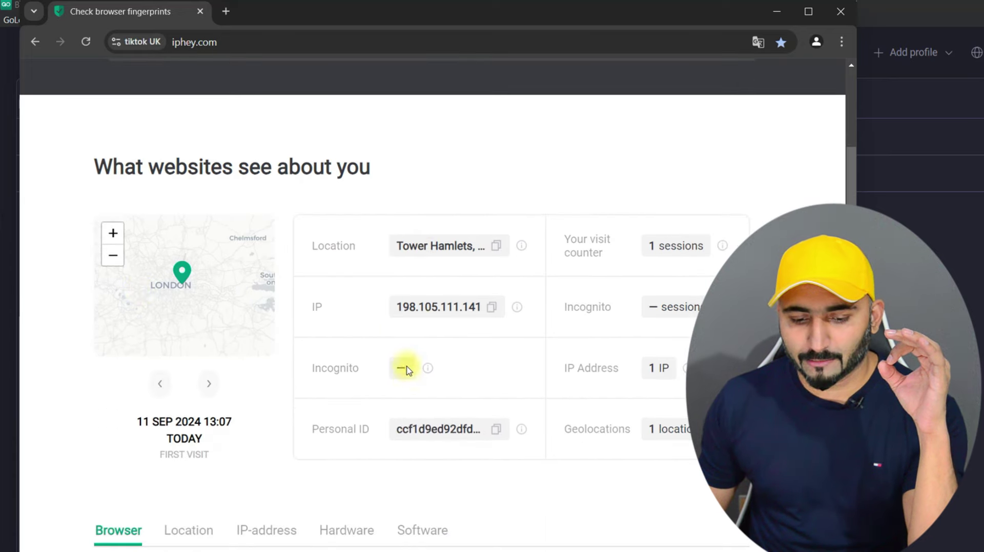
pyautogui.scroll(-7, 415, 324)
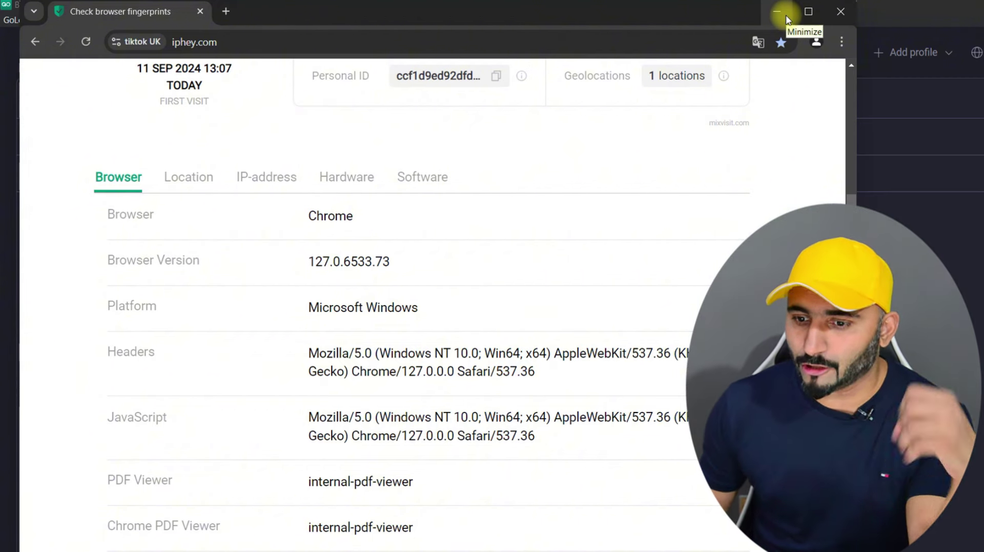
pyautogui.click(840, 13)
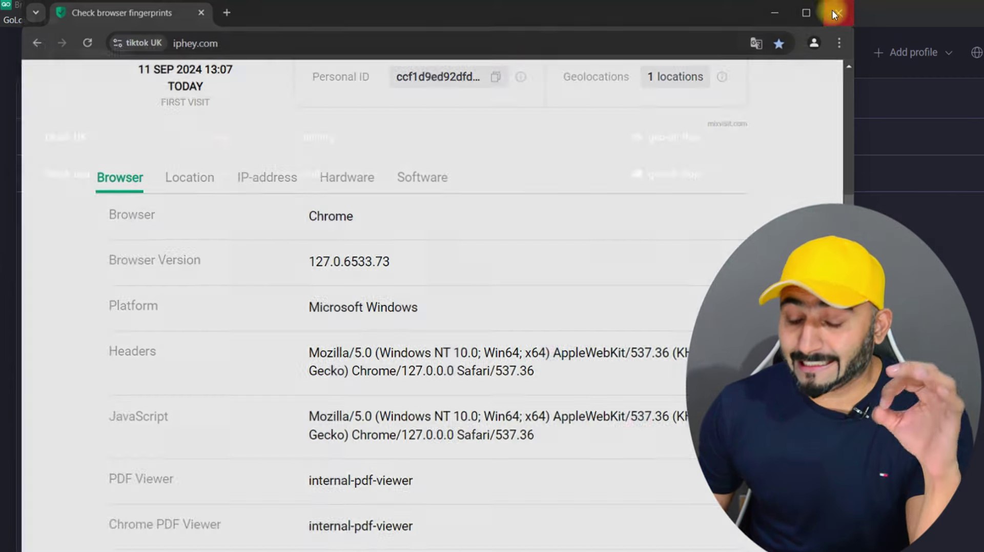
# - Start another new browser profile and name it tiktok BRAZIL
pyautogui.click(923, 53)
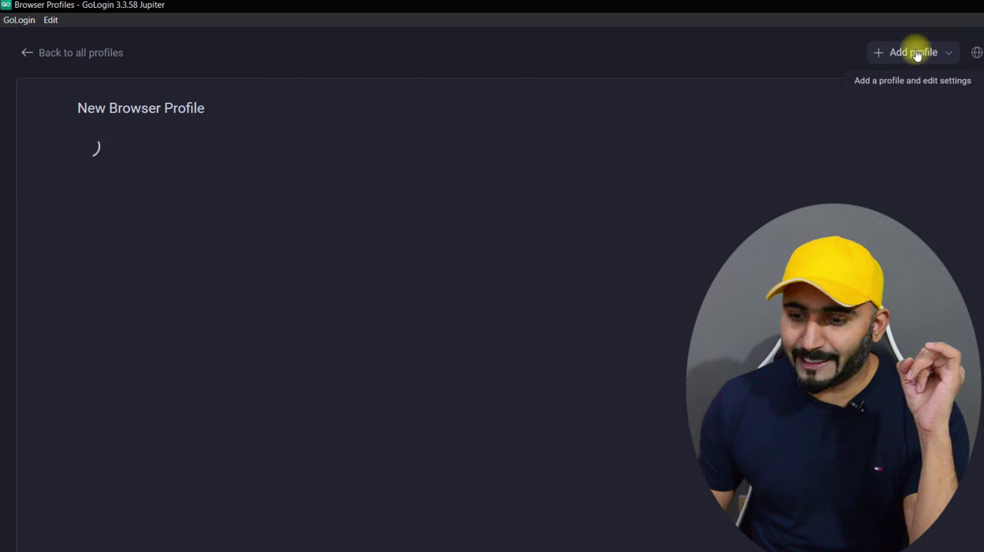
pyautogui.moveTo(194, 145); pyautogui.dragTo(35, 116)
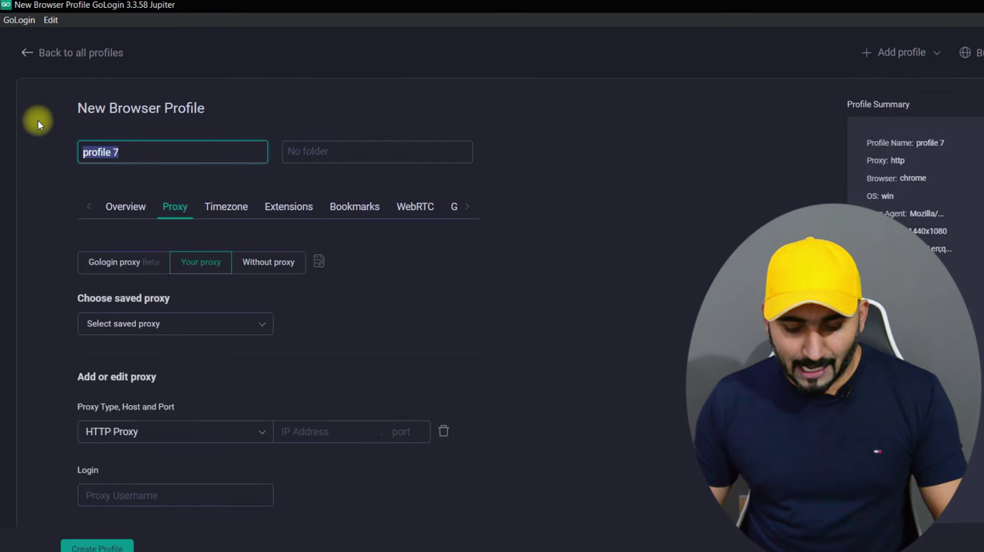
pyautogui.write('tiktok usa')
pyautogui.press('BackSpace')
pyautogui.press('BackSpace')
pyautogui.press('BackSpace')
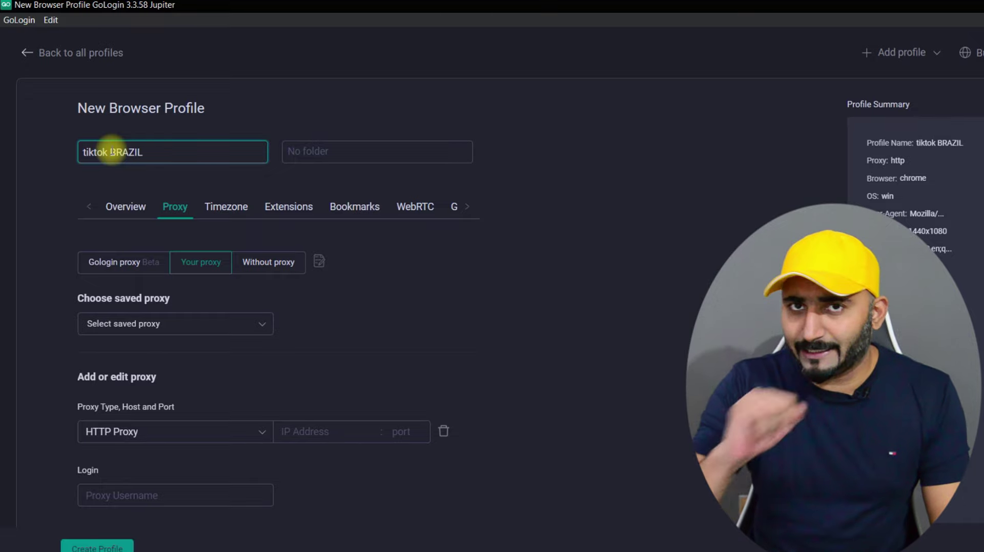
# - Assign the profile a Gologin proxy of type Data Center with the country Brazil, and create the profile
pyautogui.click(111, 266)
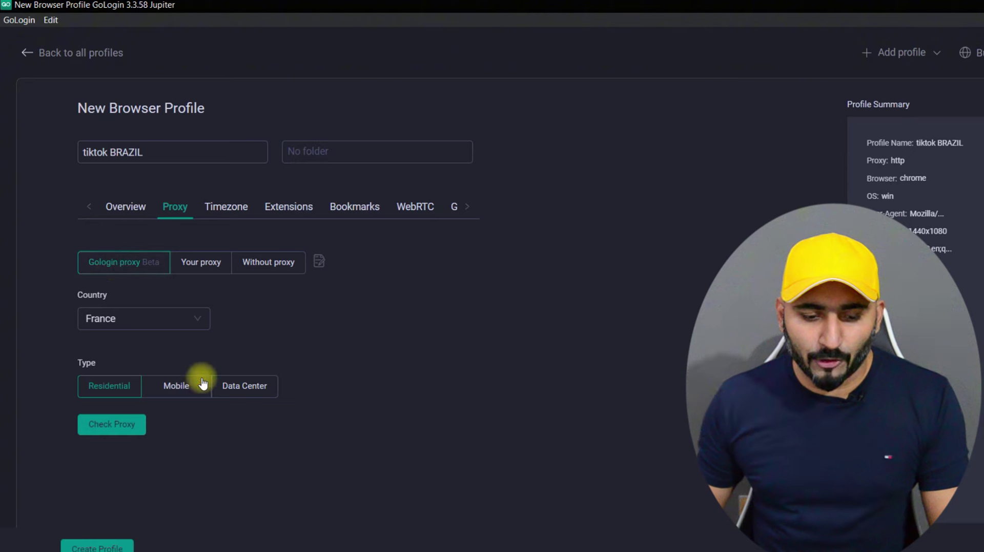
pyautogui.click(238, 386)
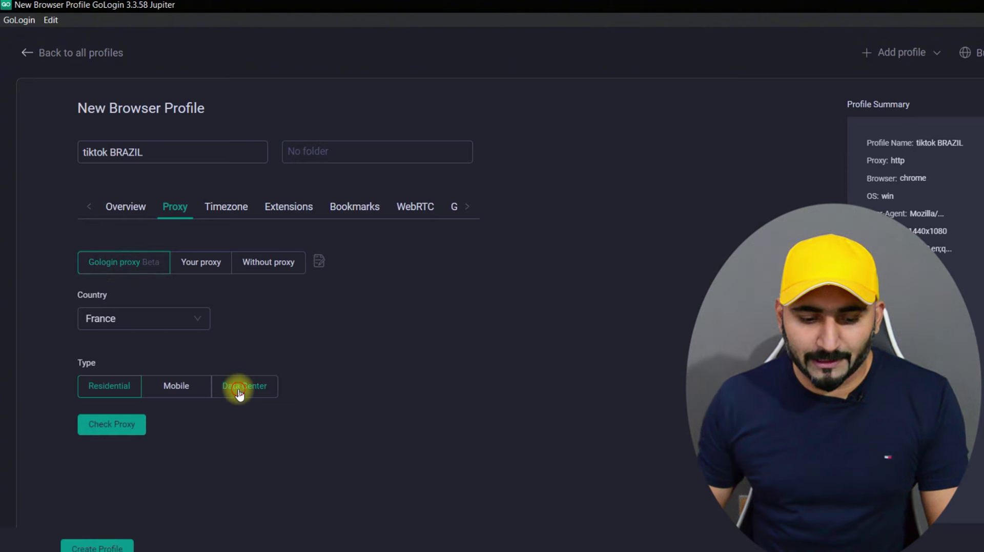
pyautogui.click(158, 322)
pyautogui.scroll(-1, 118, 469)
pyautogui.scroll(-5, 123, 469)
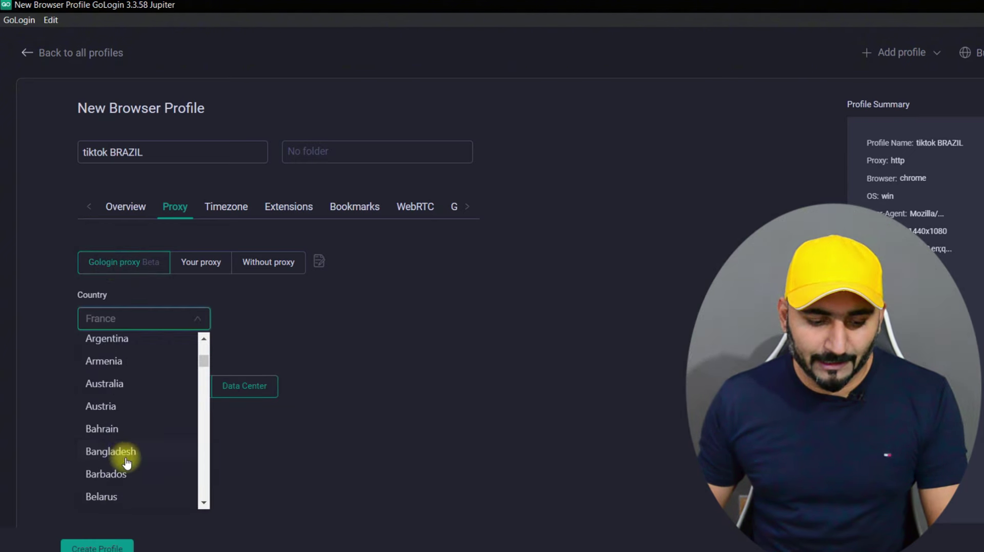
pyautogui.click(115, 433)
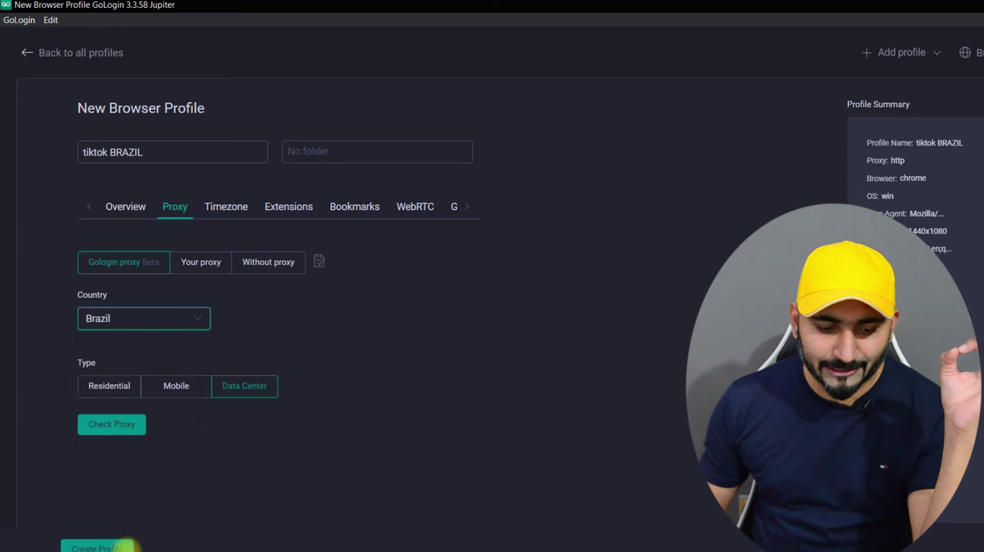
pyautogui.click(111, 547)
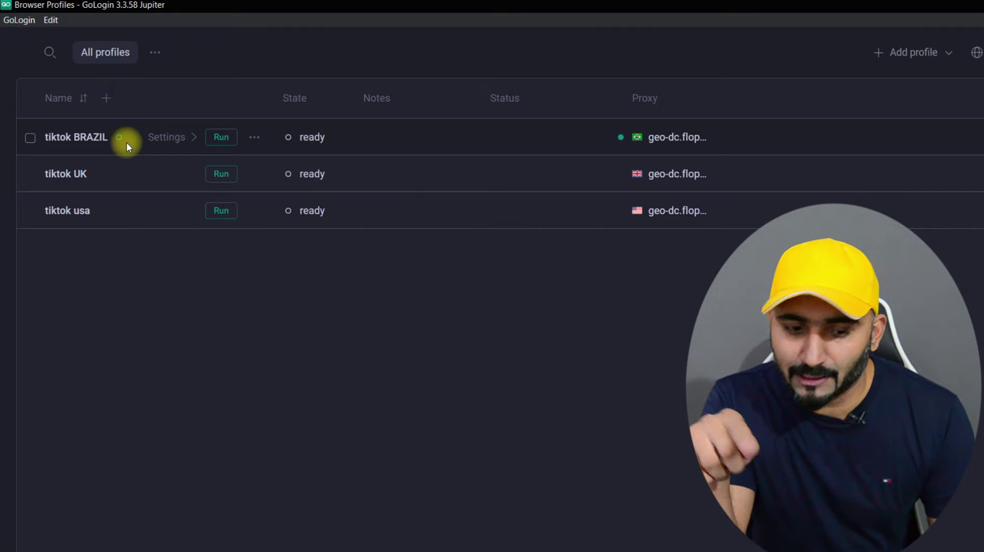
# - Run the tiktok BRAZIL profile and examine its location and IP address on the Browser check page
pyautogui.click(229, 142)
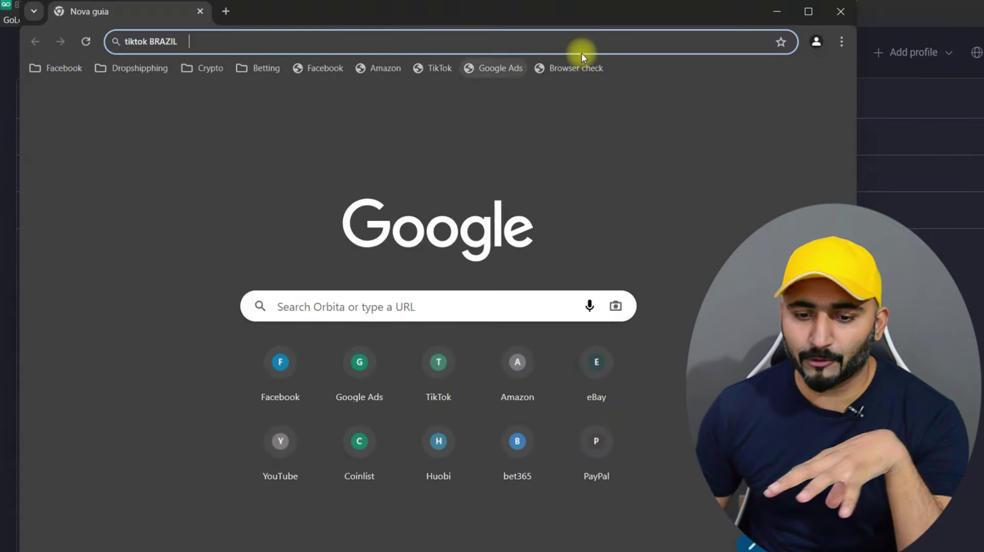
pyautogui.click(567, 72)
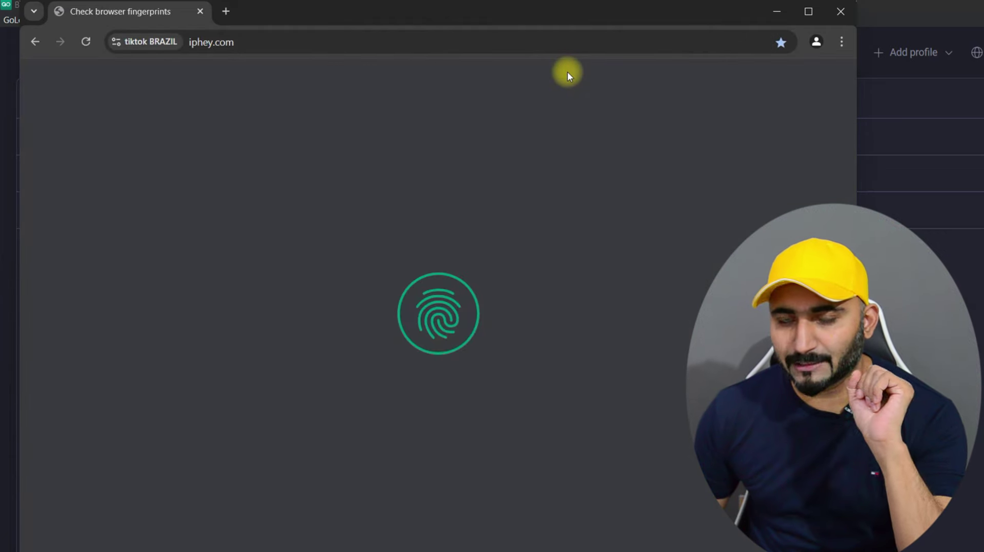
pyautogui.scroll(-10, 510, 303)
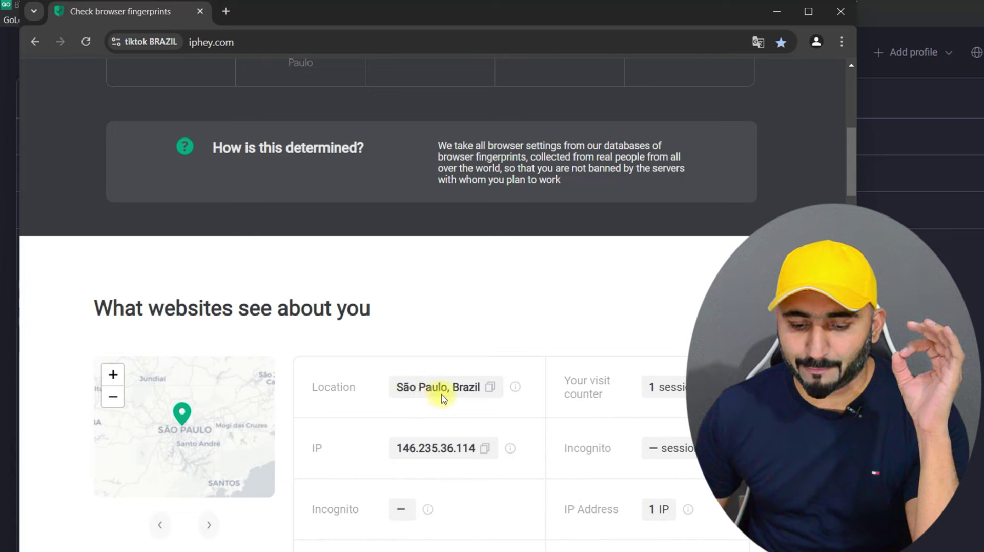
# - Open TikTok in a new tab of the Brazil profile's browser and maximize the window
pyautogui.click(227, 12)
pyautogui.click(439, 72)
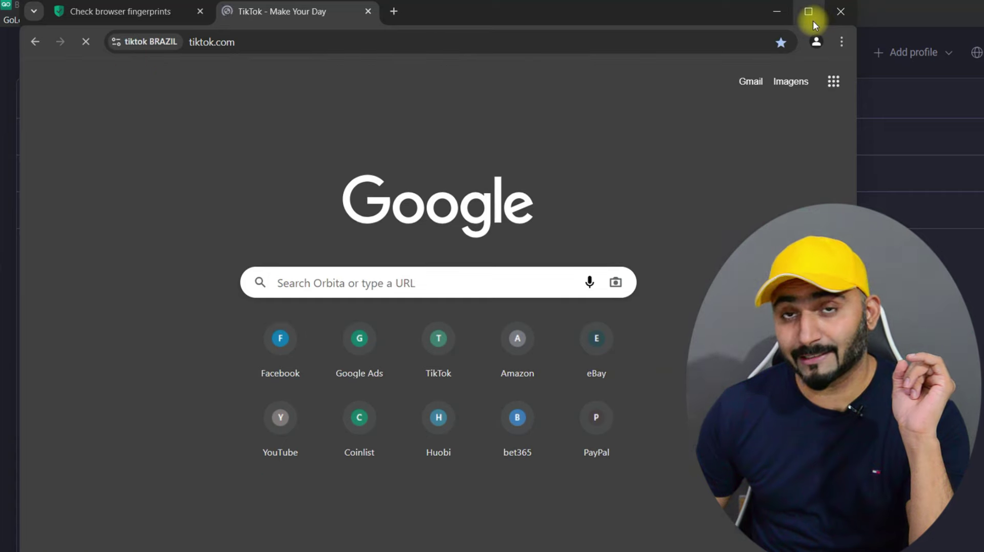
pyautogui.click(815, 21)
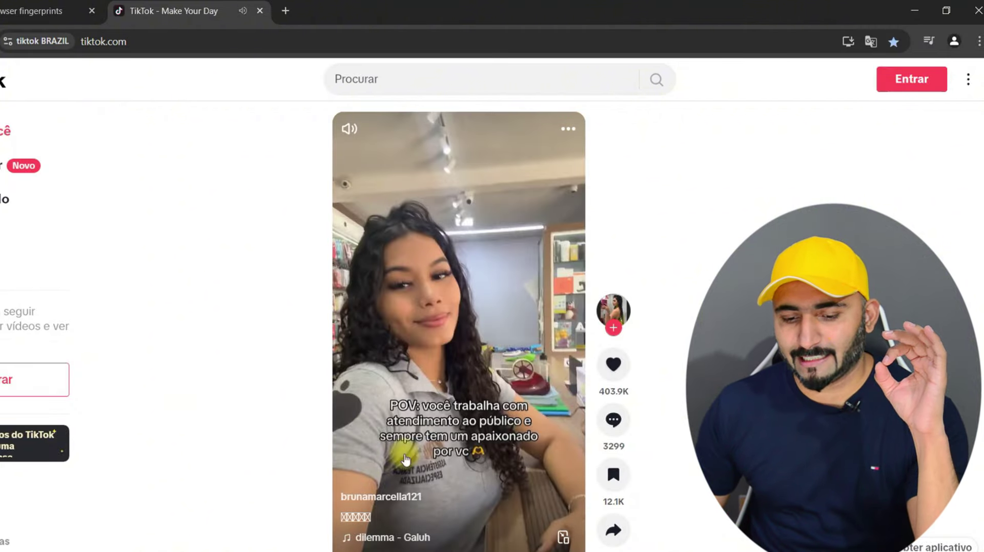
# - Open TikTok's account creation form for signing up with a phone number or e-mail
pyautogui.click(913, 79)
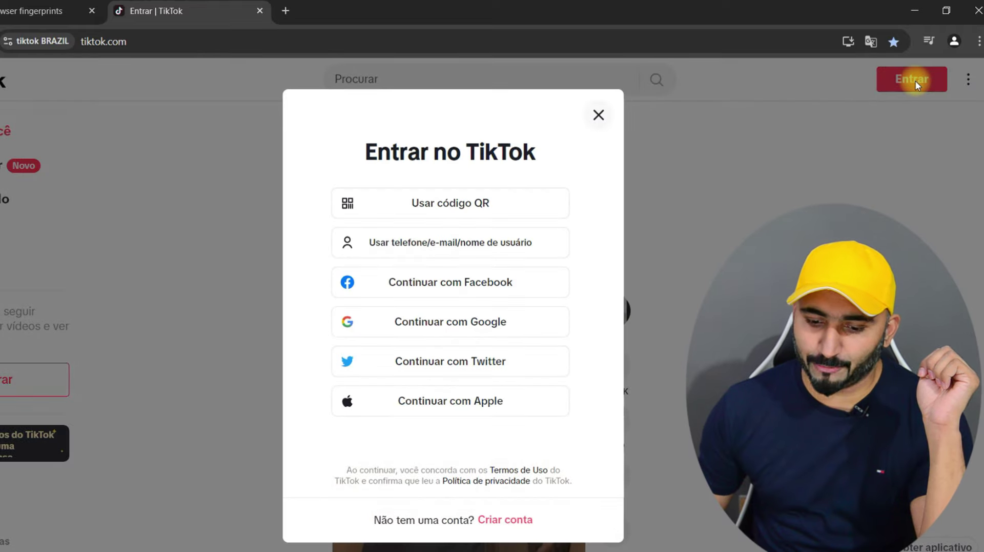
pyautogui.click(506, 521)
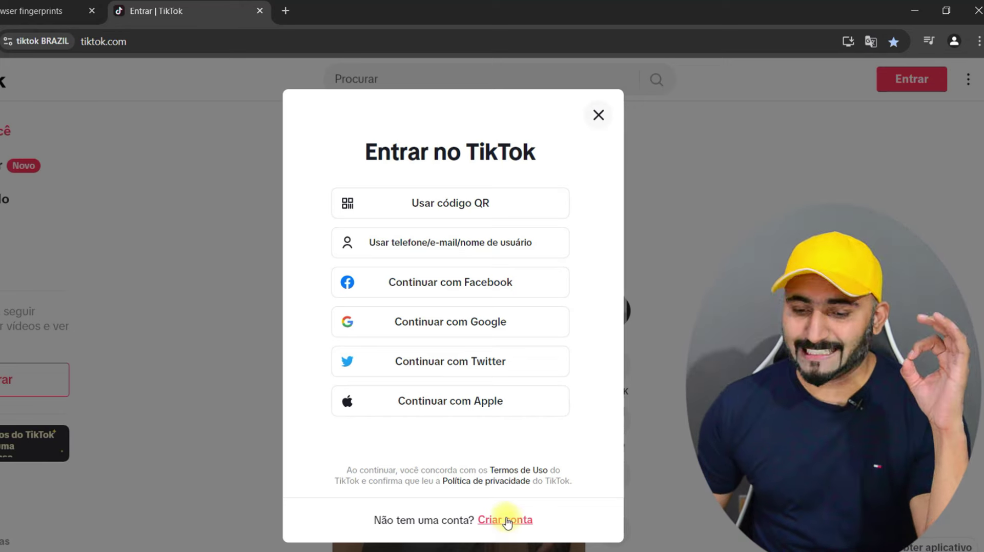
pyautogui.click(506, 519)
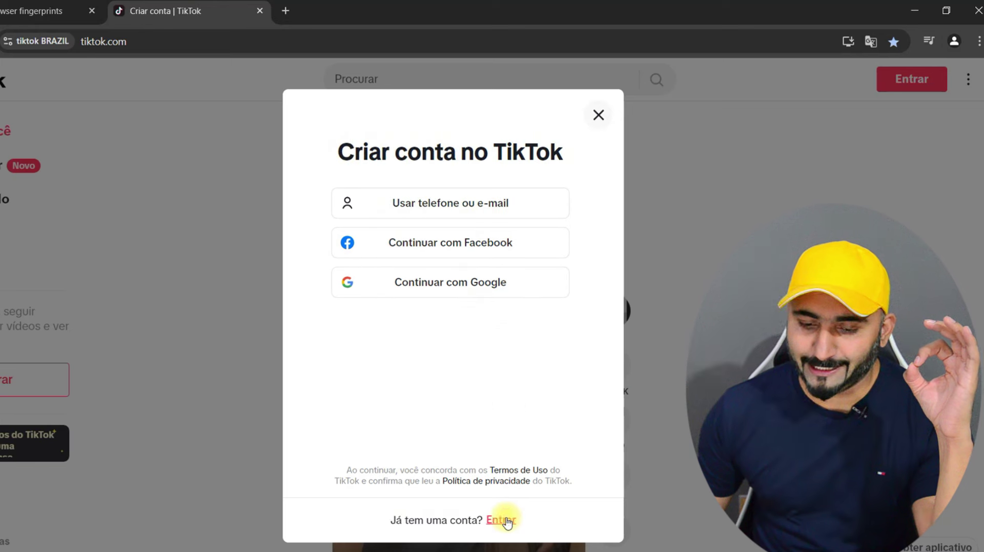
pyautogui.click(440, 205)
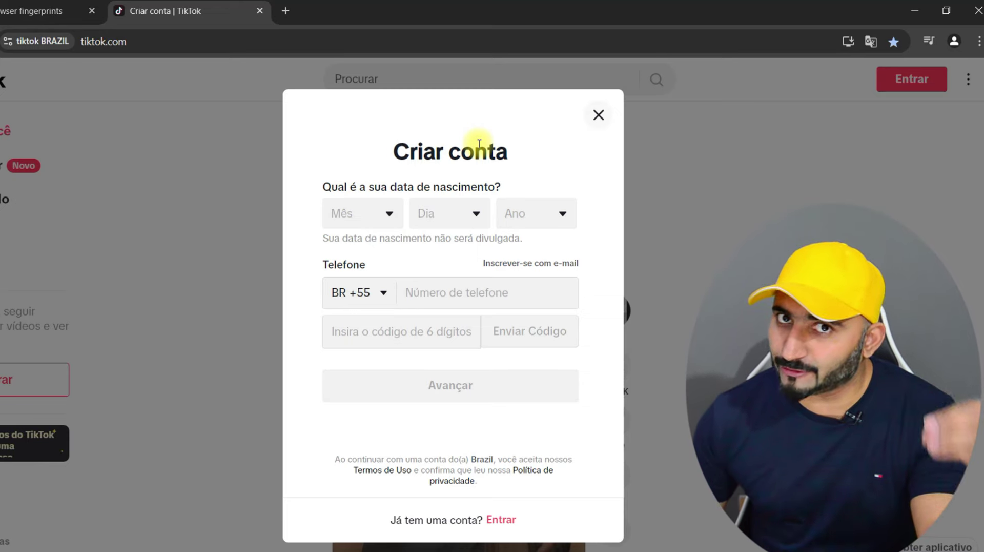
# - Choose the birth month, switch the sign-up form to e-mail registration and fill in the account's e-mail address
pyautogui.click(374, 216)
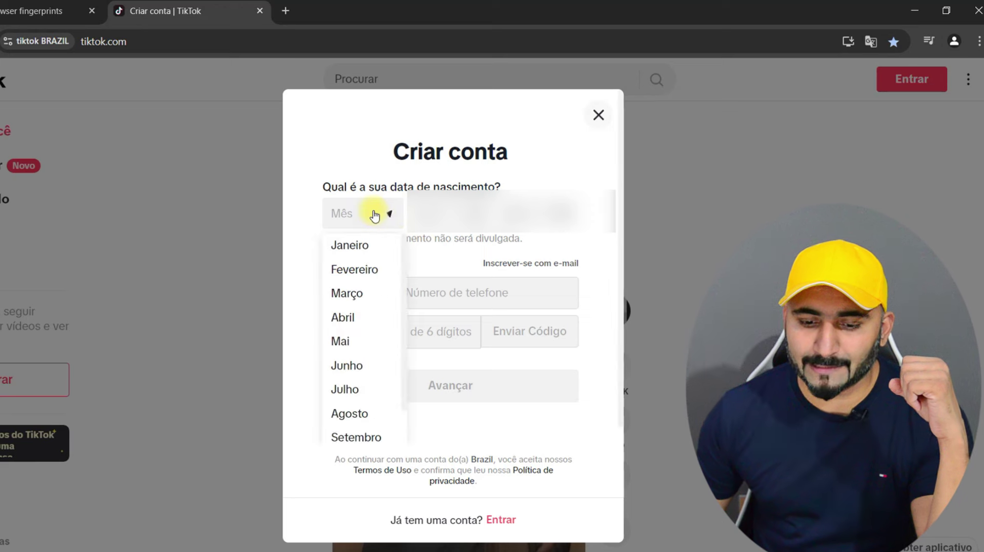
pyautogui.click(353, 268)
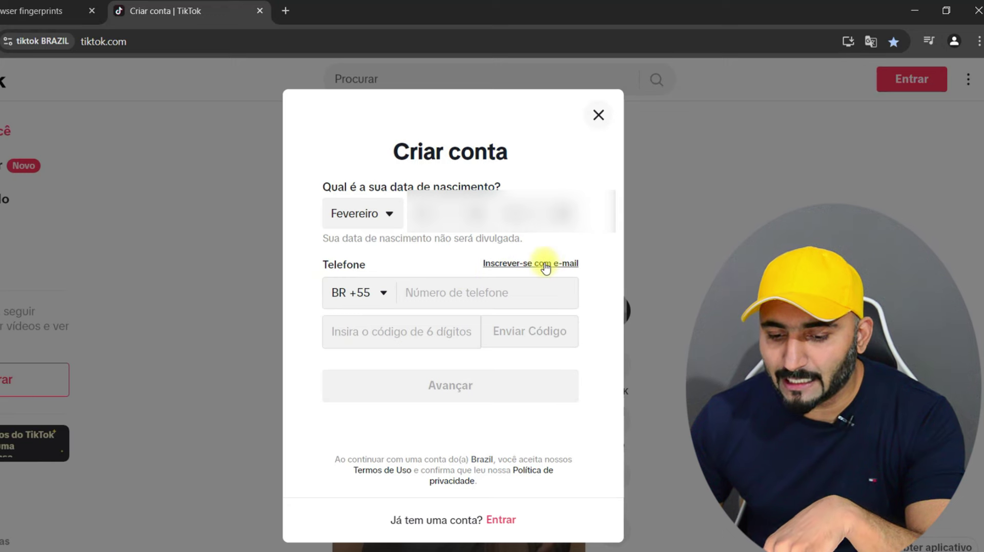
pyautogui.click(545, 266)
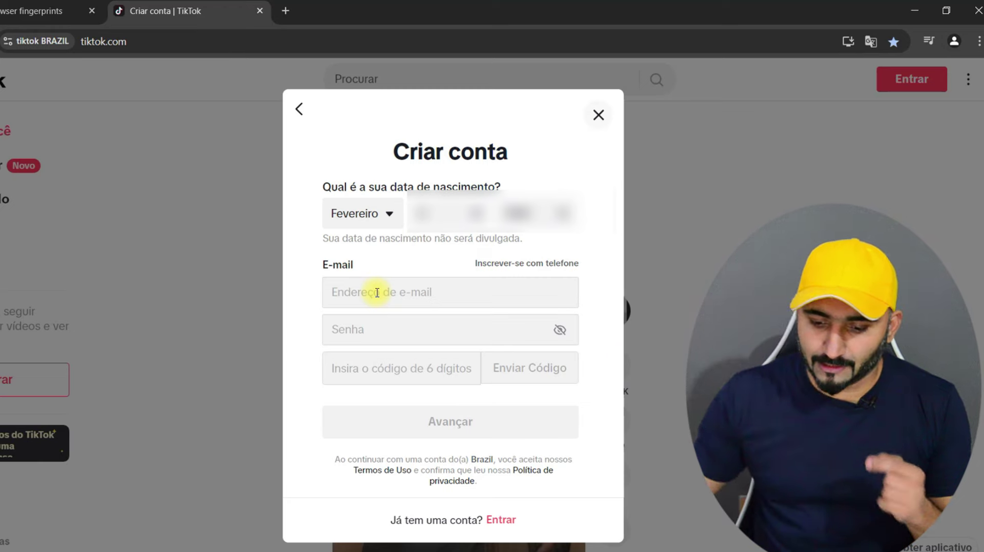
pyautogui.hotkey('ctrl', 'v')
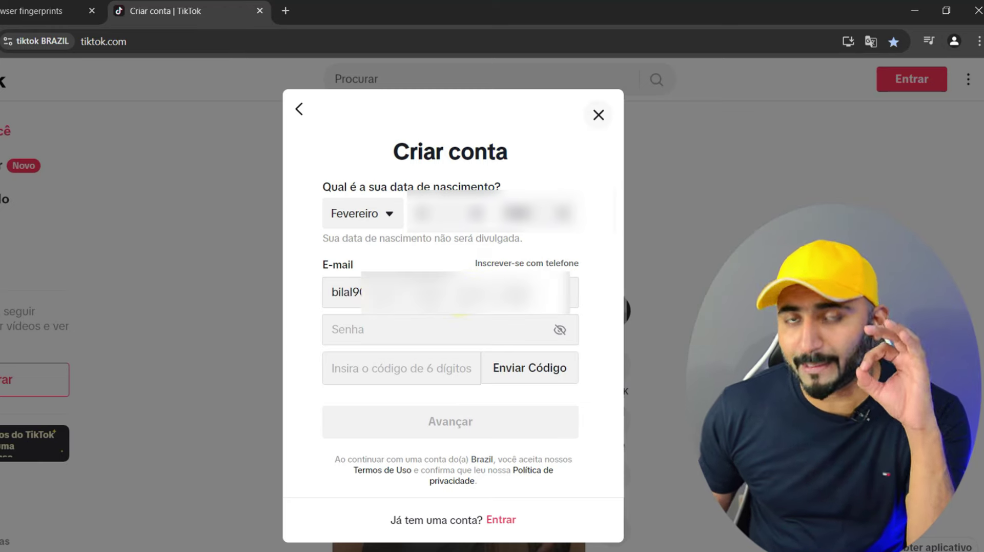
# - Enter the account password, request the e-mail verification code and solve the slider puzzle
pyautogui.click(402, 335)
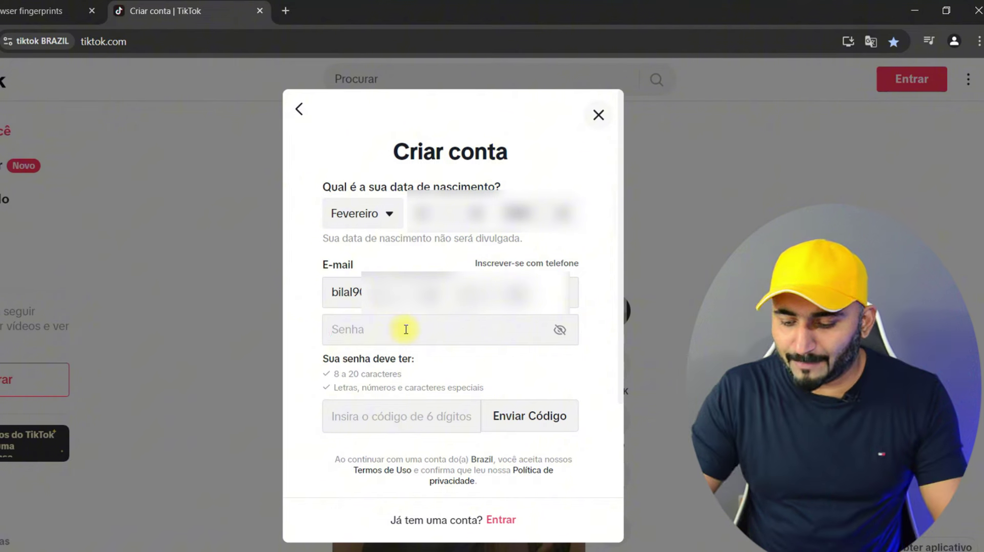
pyautogui.write('*********')
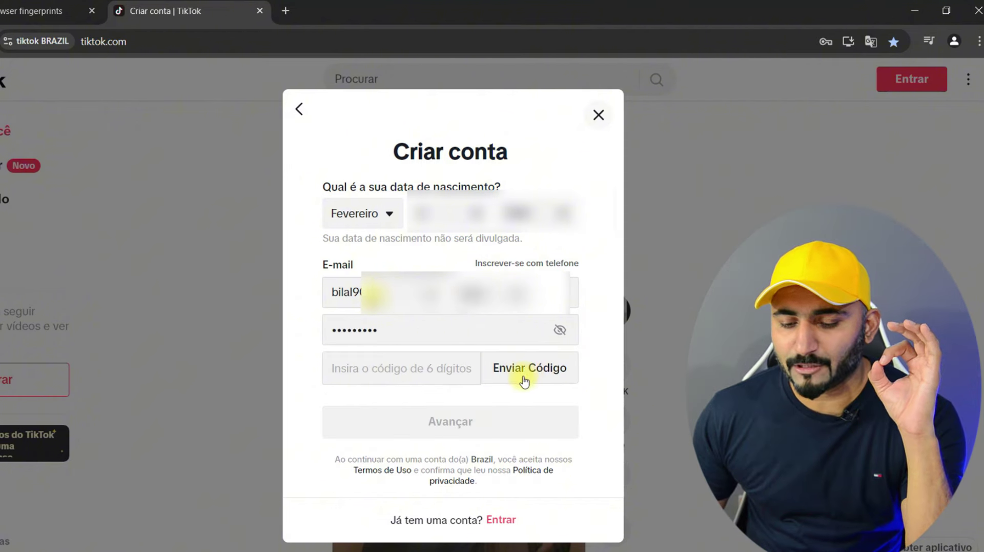
pyautogui.click(525, 374)
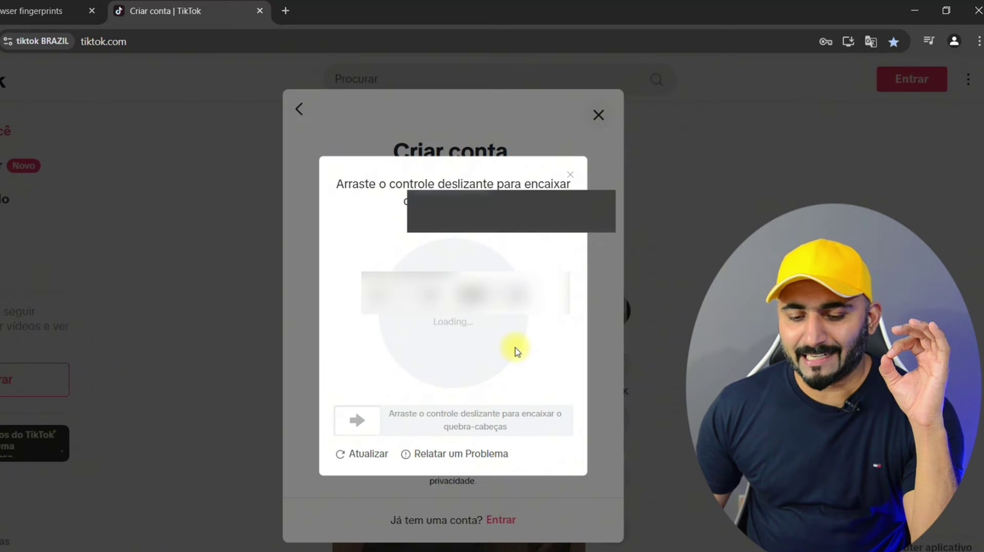
pyautogui.moveTo(359, 419); pyautogui.dragTo(514, 440)
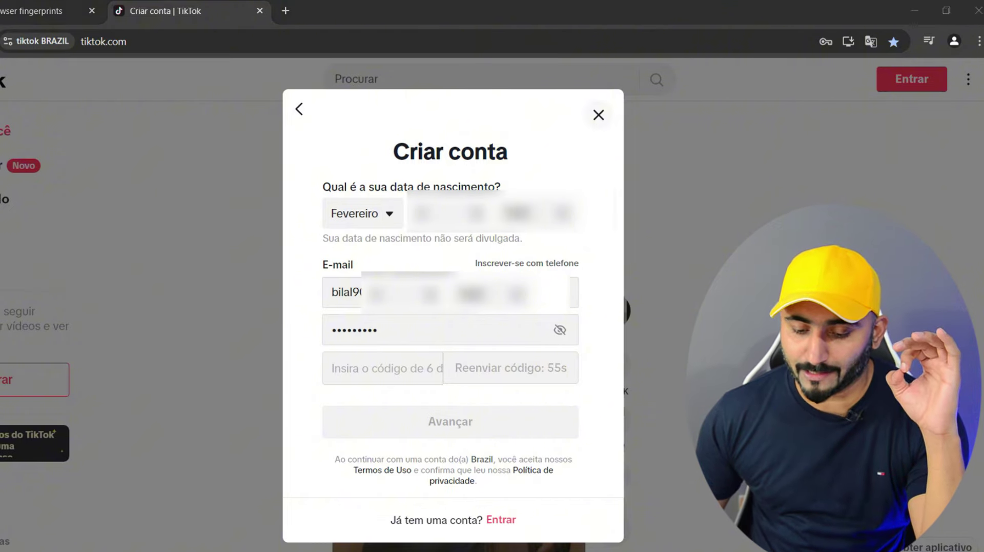
# - Switch to the Gmail inbox, open TikTok's verification e-mail and copy the verification code
pyautogui.hotkey('alt', 'Tab')
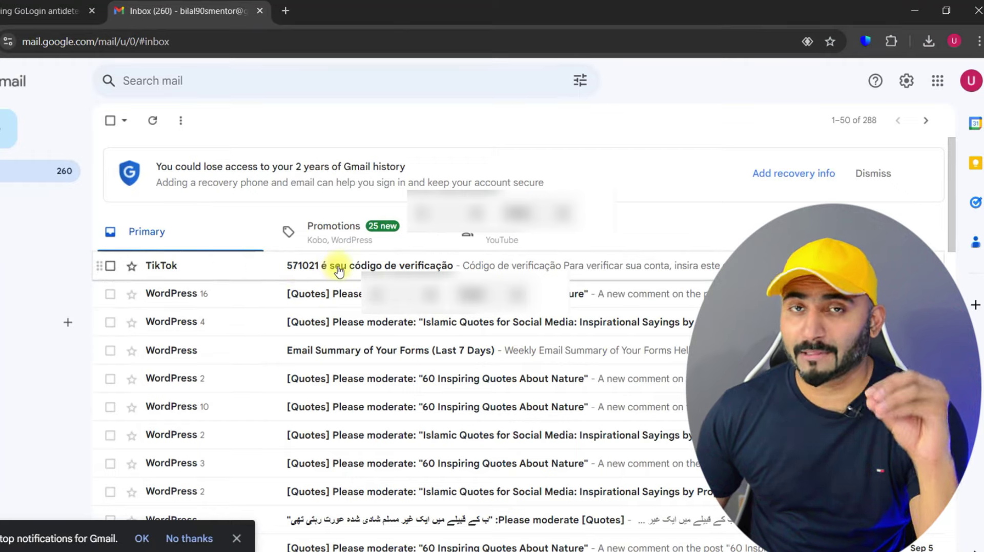
pyautogui.click(338, 269)
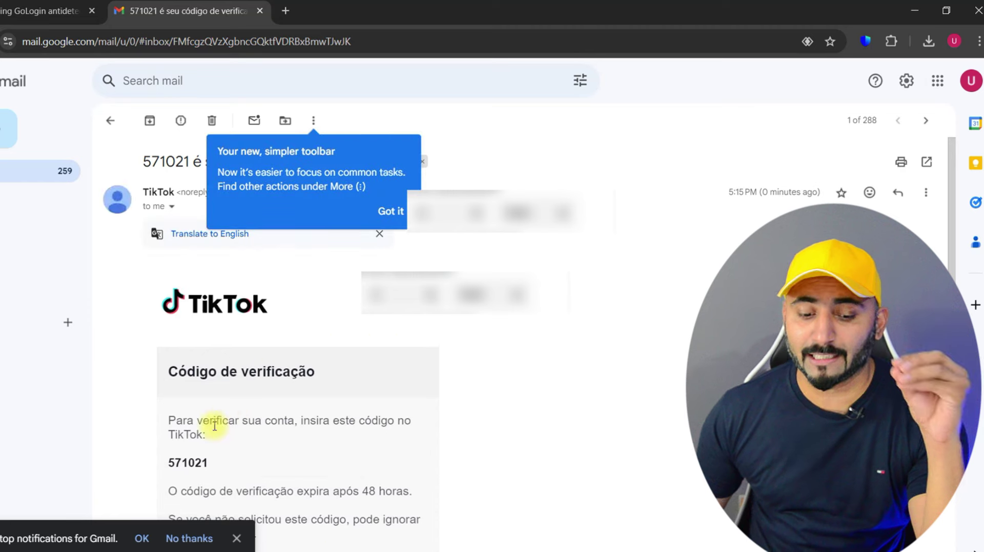
pyautogui.doubleClick(188, 462)
pyautogui.rightClick(188, 461)
pyautogui.click(204, 321)
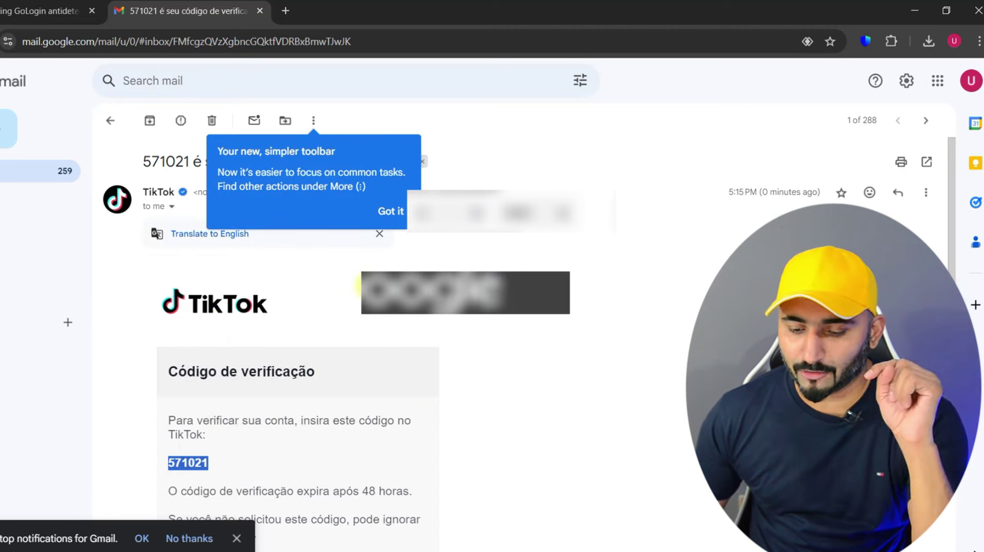
# - Return to TikTok's sign-up form in the Brazil profile, paste the verification code and submit the form
pyautogui.hotkey('alt', 'Tab')
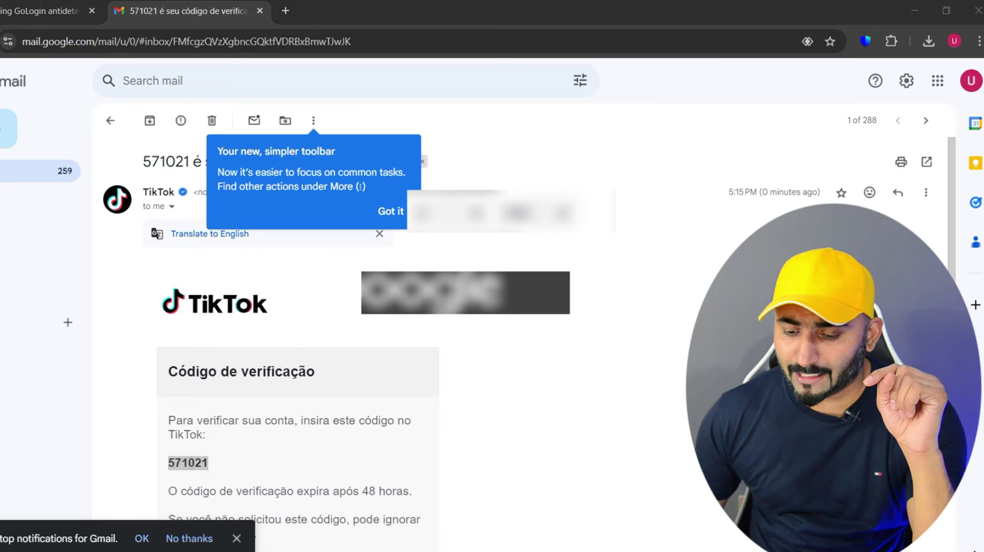
pyautogui.rightClick(373, 366)
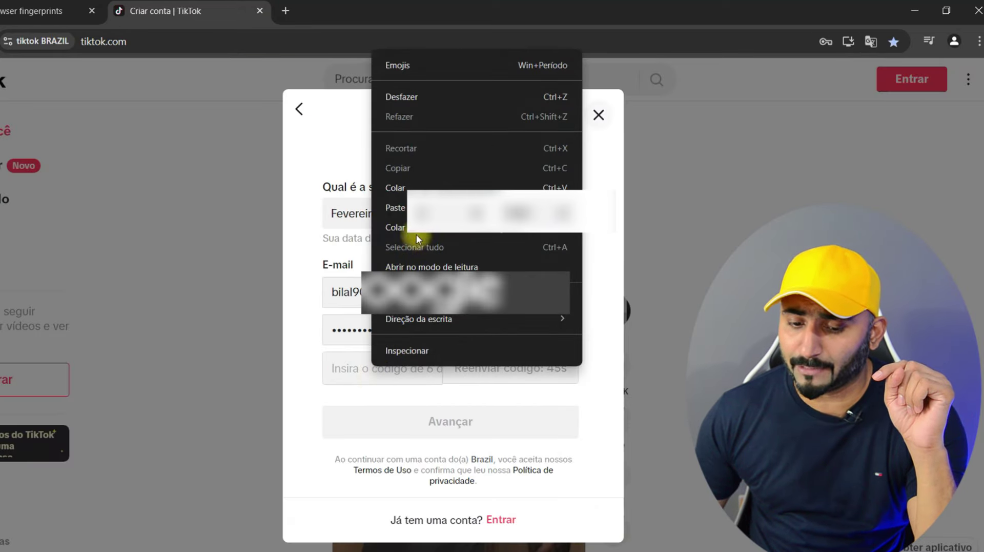
pyautogui.click(351, 368)
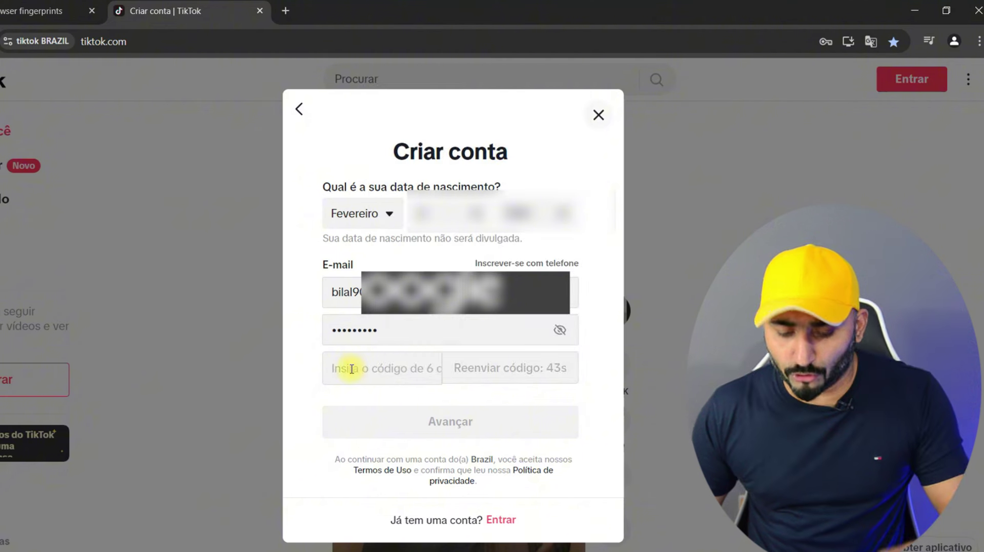
pyautogui.hotkey('ctrl', 'v')
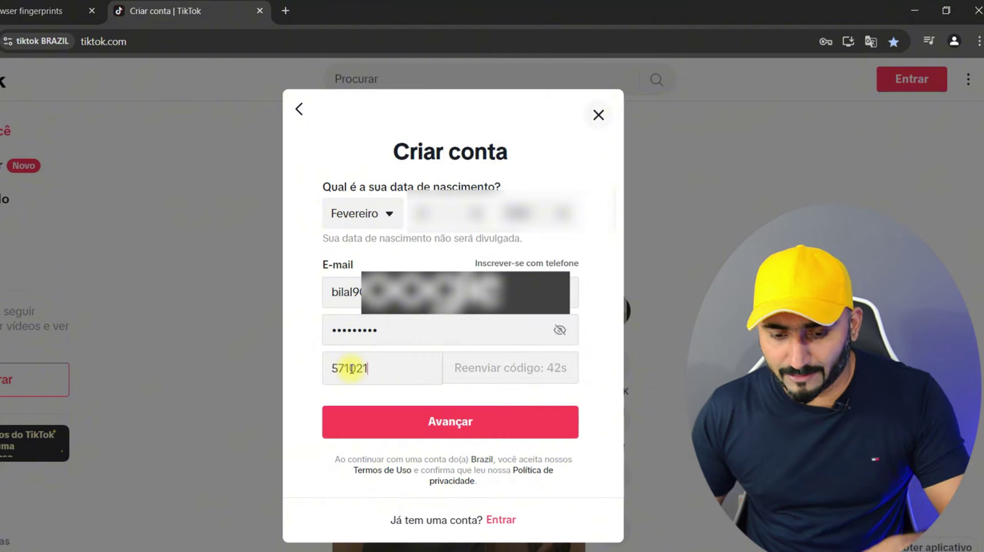
pyautogui.click(444, 421)
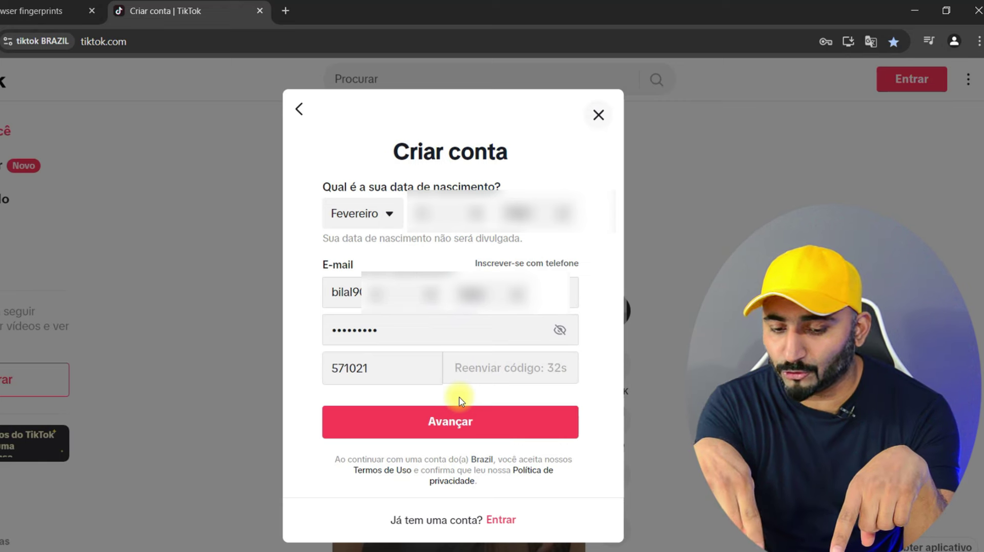
pyautogui.press('Return')
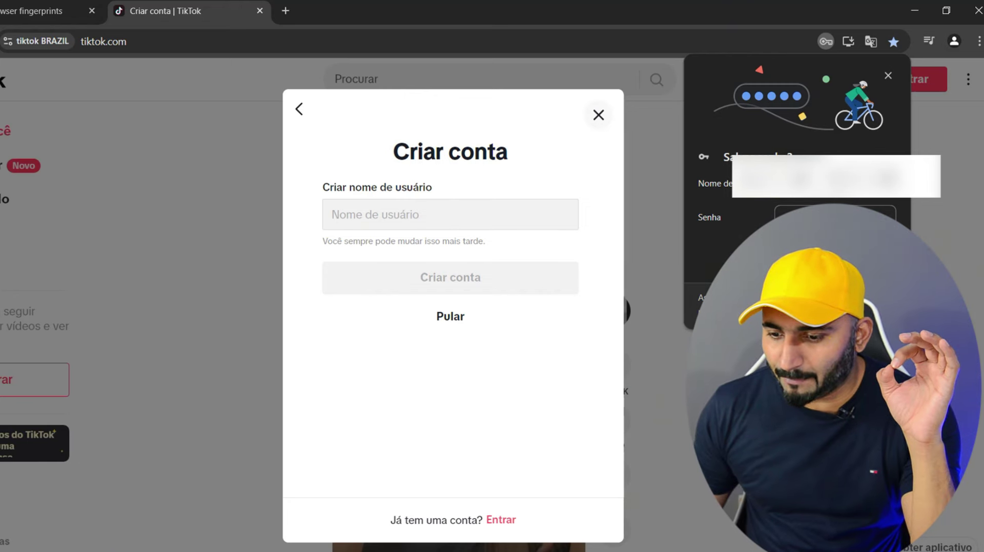
# - Set the username to 90smentor6 and create the TikTok account
pyautogui.click(518, 204)
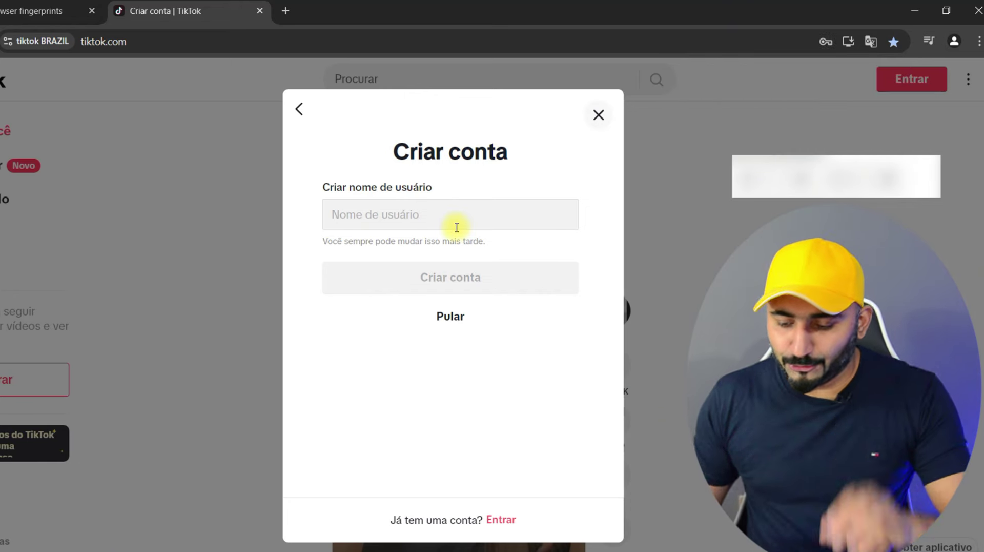
pyautogui.write('90z')
pyautogui.press('BackSpace')
pyautogui.write('s')
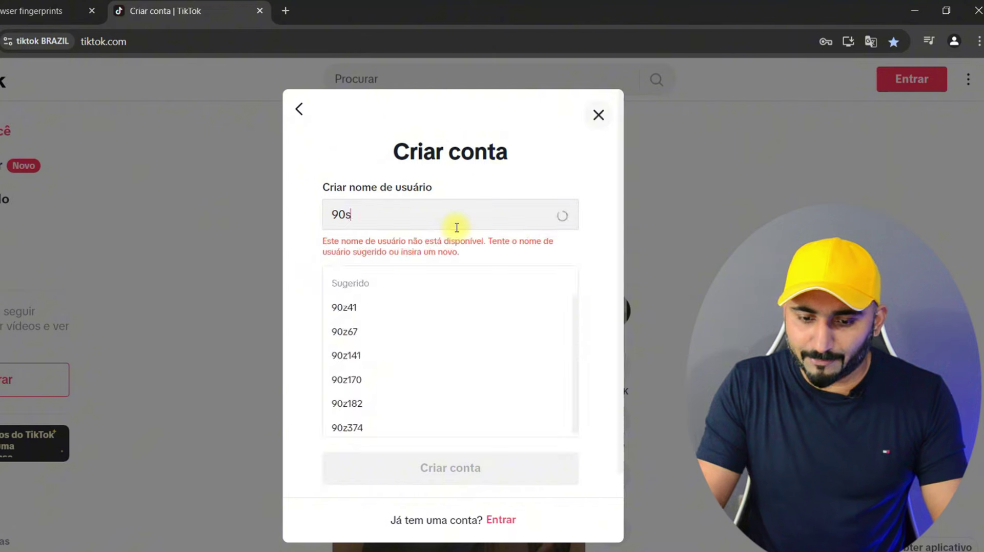
pyautogui.write('menty')
pyautogui.press('BackSpace')
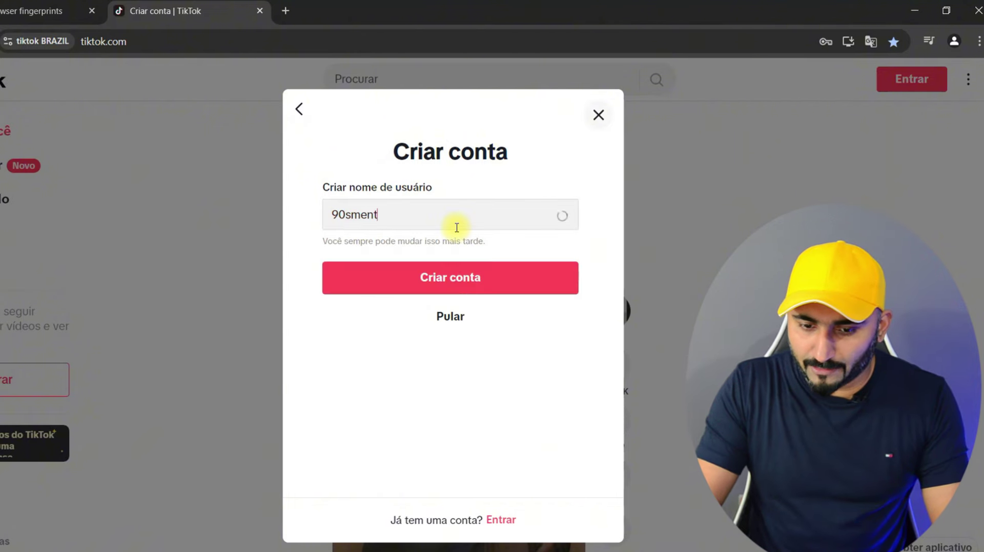
pyautogui.write('or6')
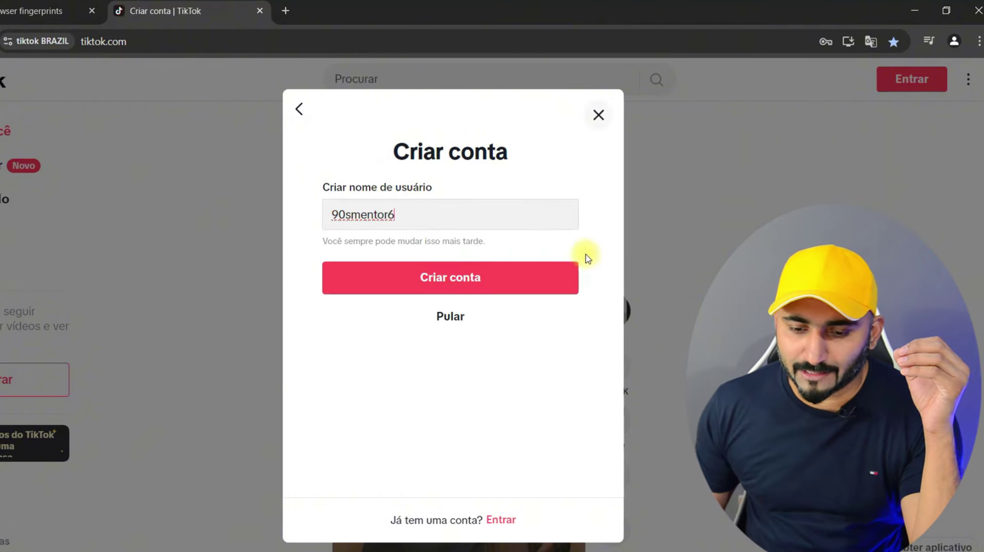
pyautogui.click(487, 288)
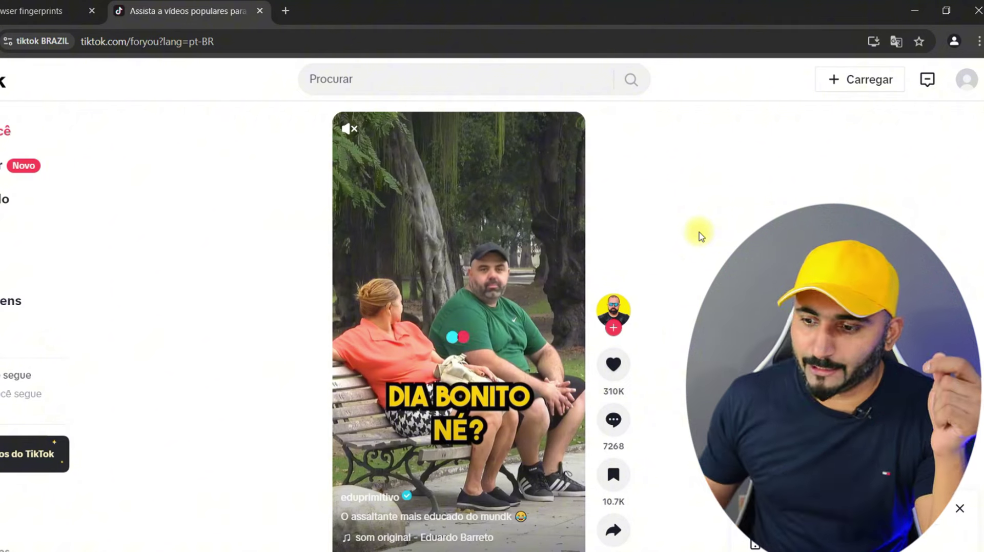
# - Minimize the Brazil profile's browser window
pyautogui.moveTo(967, 80)
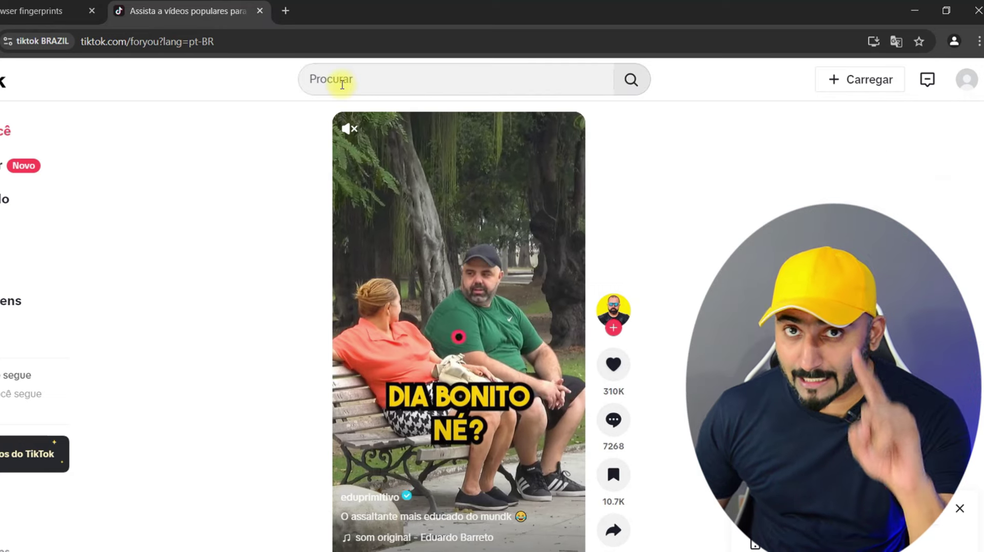
pyautogui.click(908, 10)
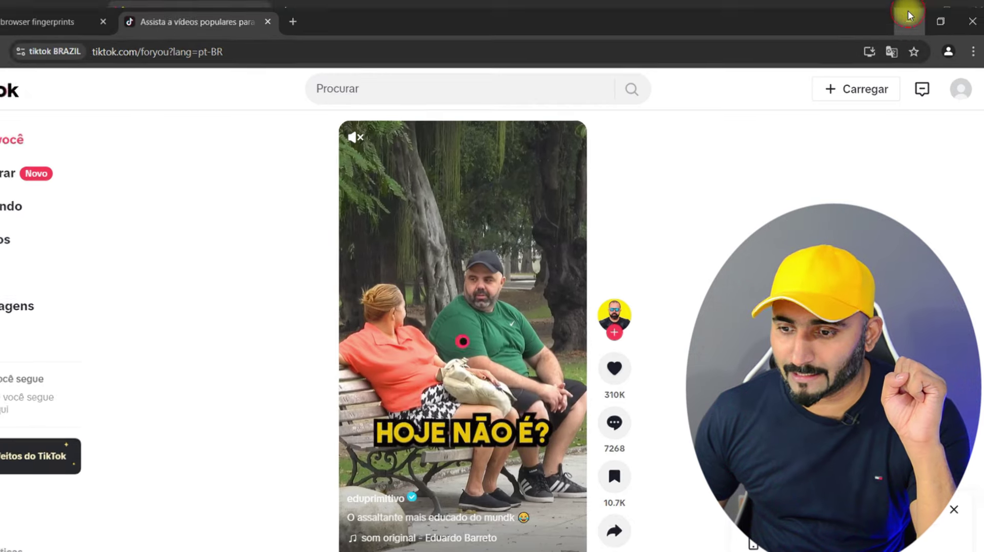
pyautogui.click(915, 10)
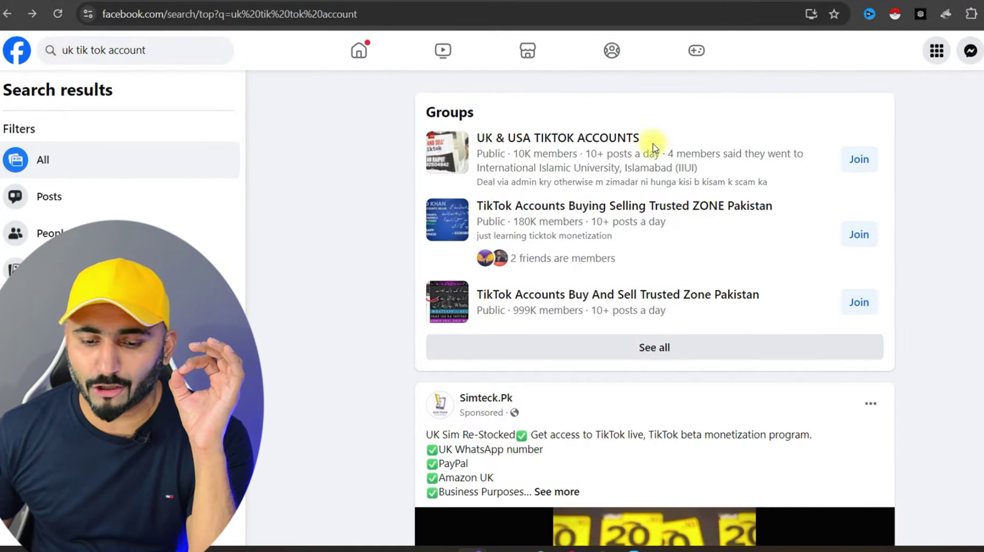
# - Examine the Facebook groups and posts found for "uk tik tok account", including the 90s Mentor Community post
pyautogui.scroll(-3, 642, 189)
pyautogui.scroll(-8, 547, 206)
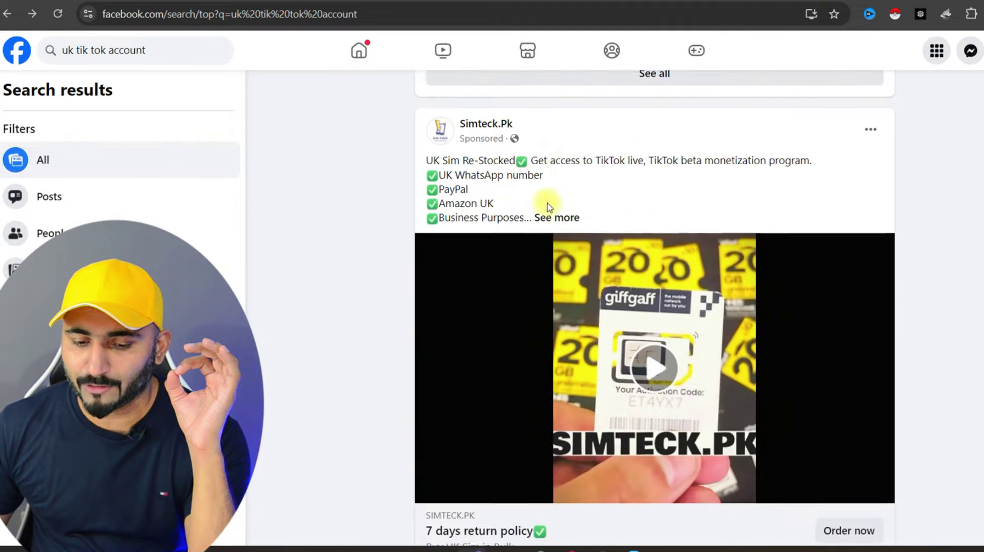
pyautogui.scroll(-5, 518, 219)
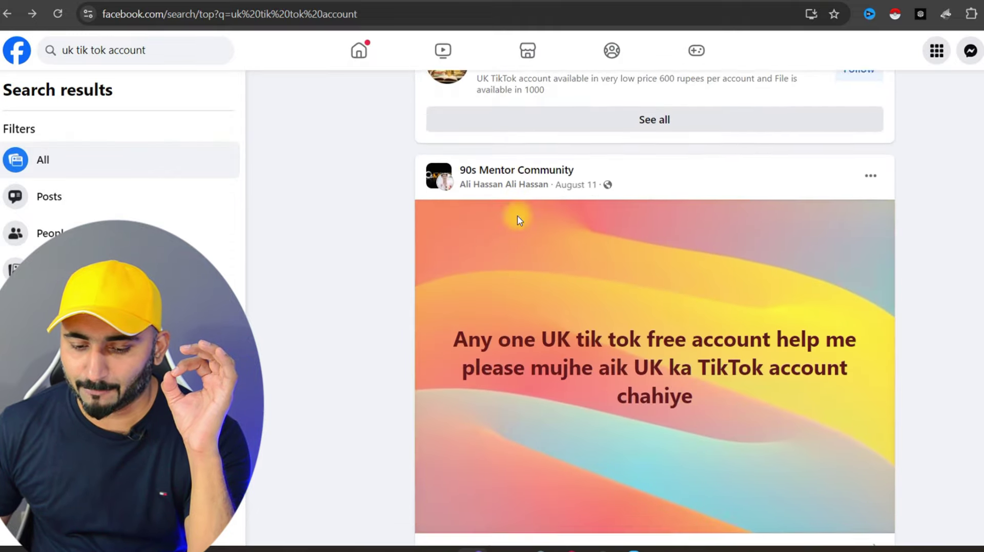
pyautogui.moveTo(433, 226); pyautogui.dragTo(786, 352)
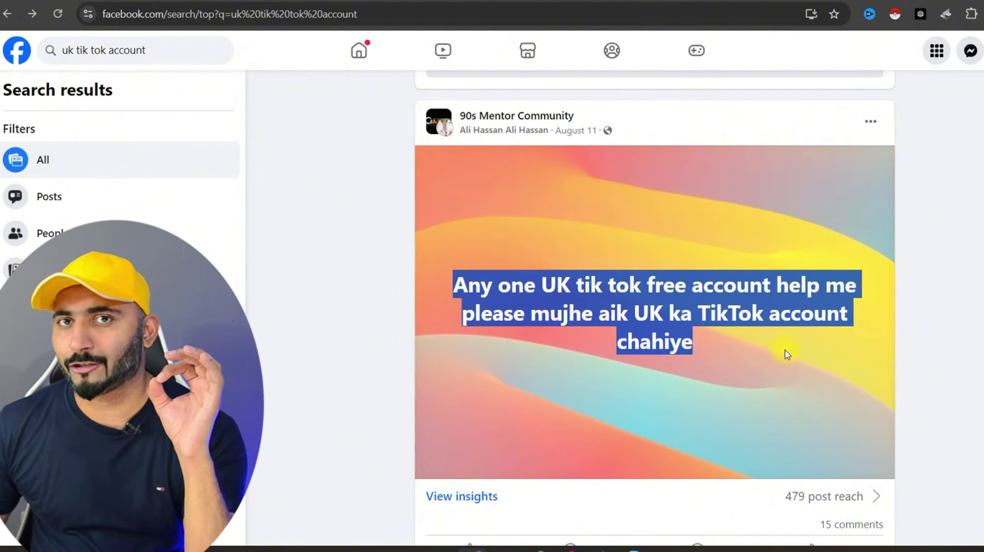
pyautogui.scroll(-8, 787, 352)
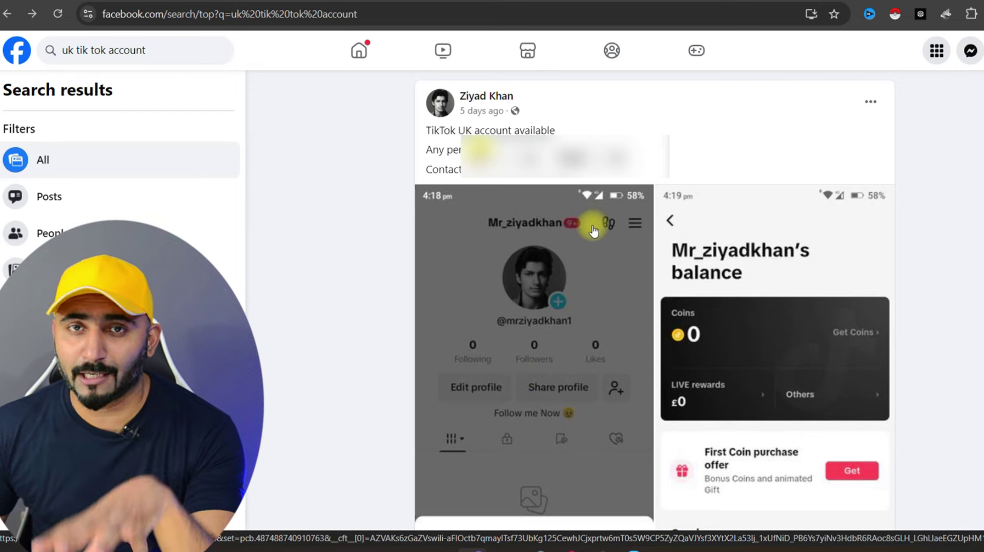
pyautogui.scroll(-10, 595, 235)
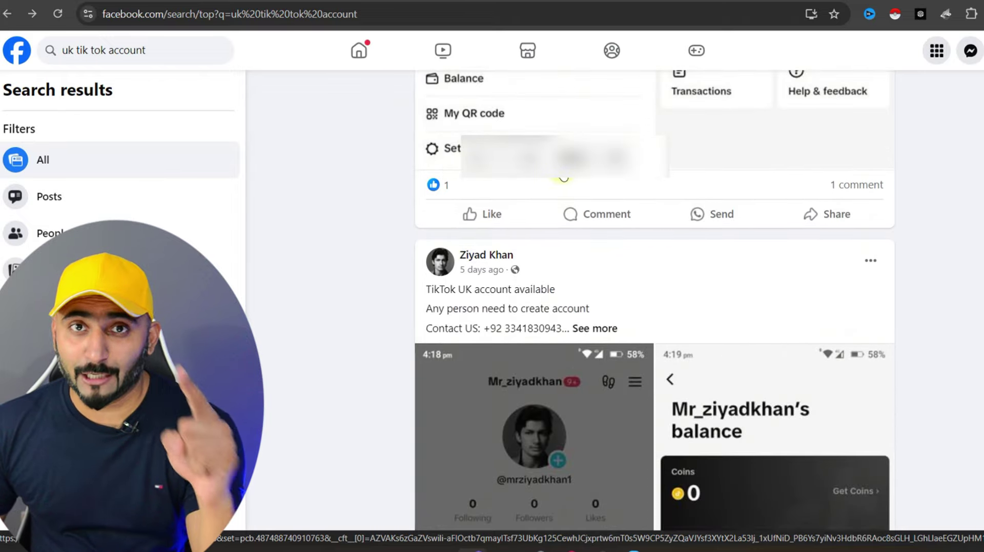
pyautogui.scroll(-10, 564, 178)
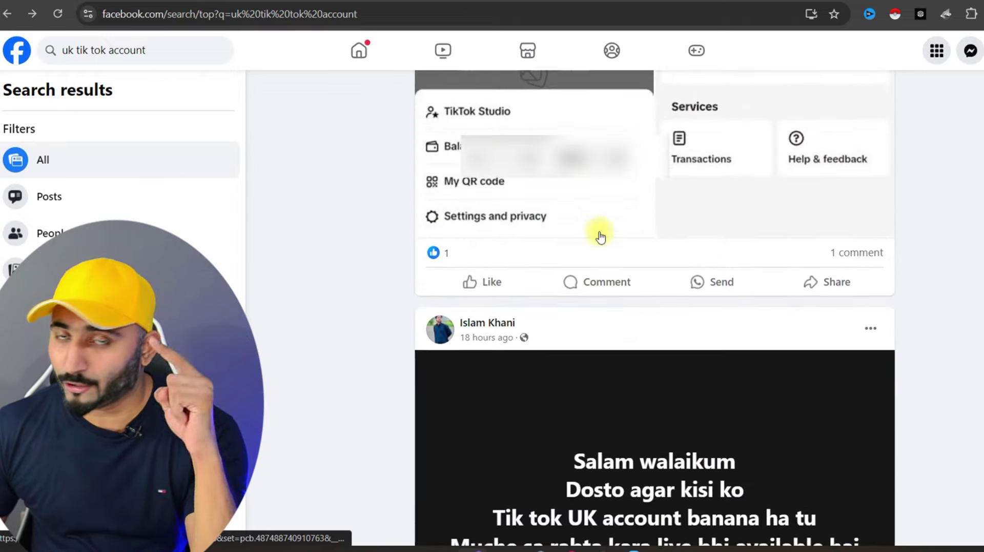
pyautogui.scroll(-10, 601, 236)
pyautogui.scroll(-10, 759, 267)
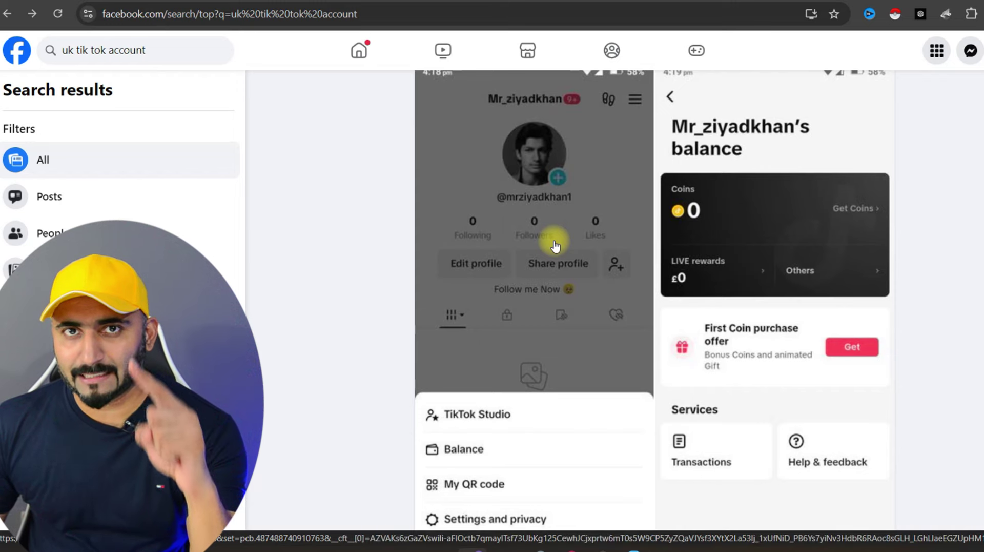
pyautogui.click(719, 550)
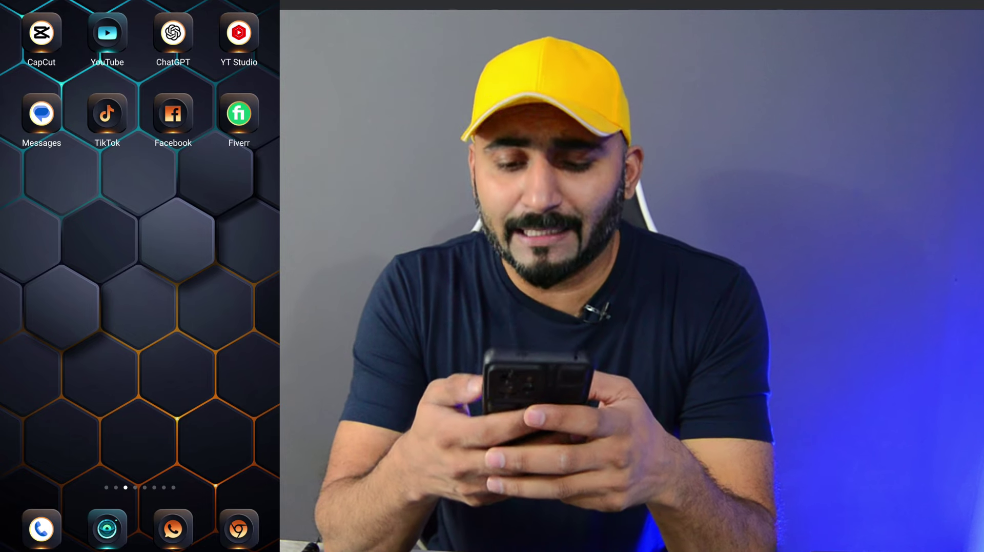
# - Open the TikTok mobile app and view the account region in the profile's account information settings
pyautogui.click(107, 113)
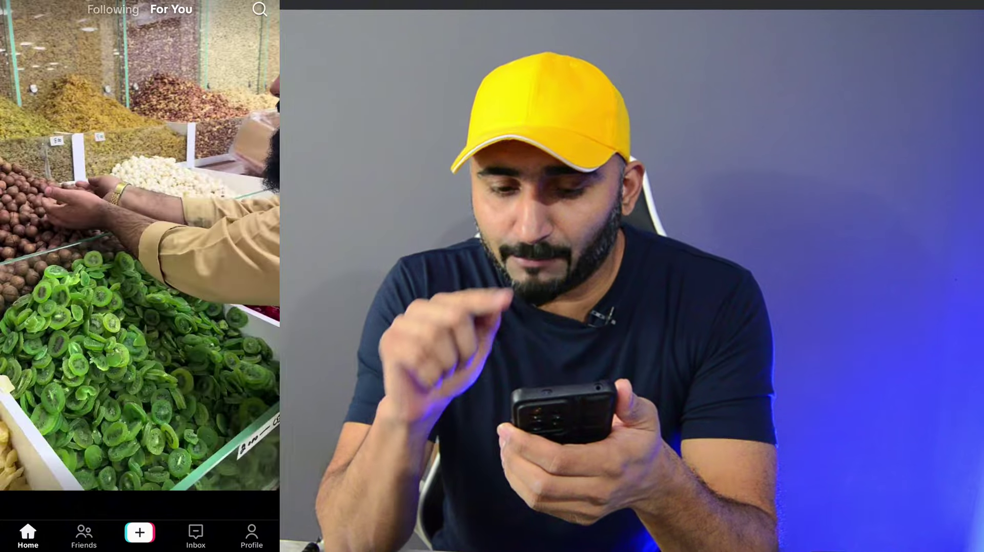
pyautogui.click(252, 536)
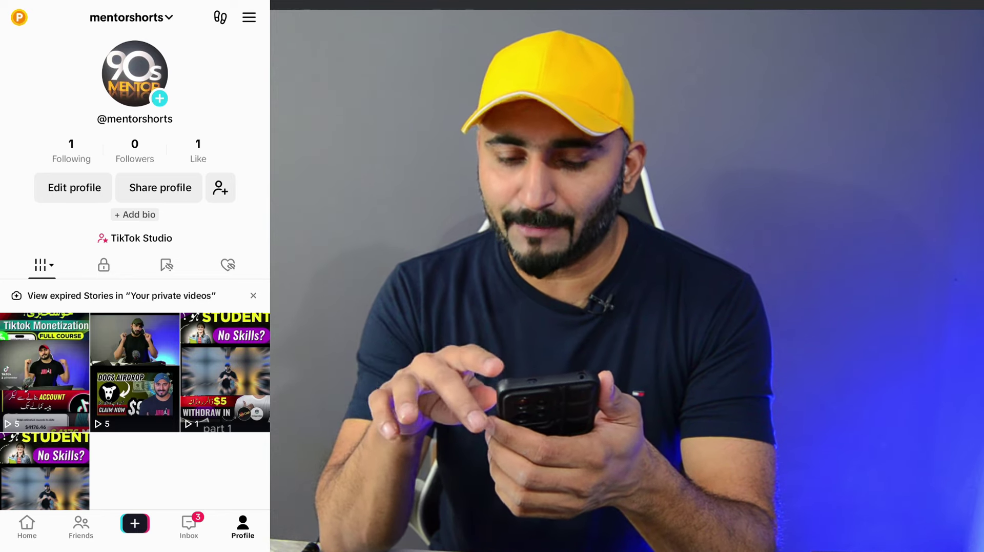
pyautogui.click(251, 16)
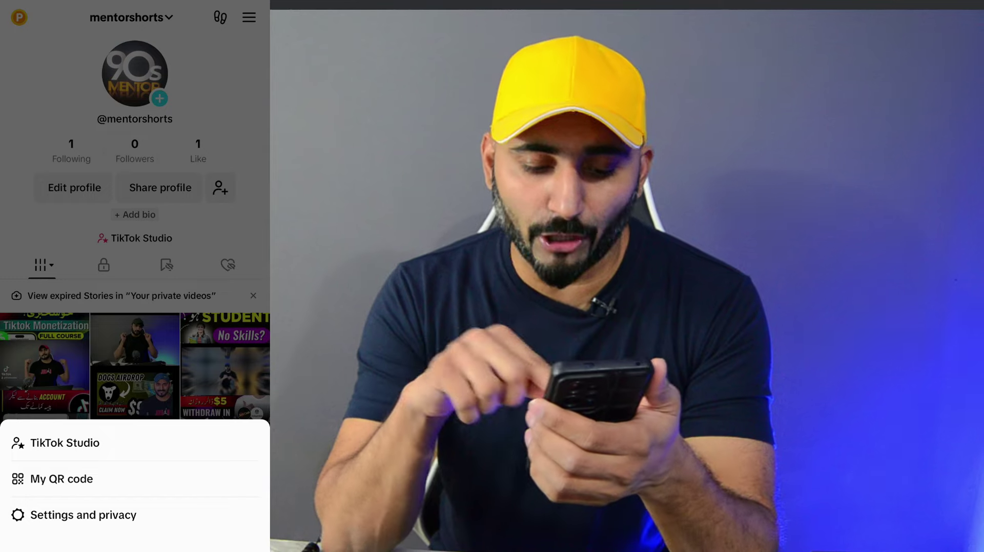
pyautogui.click(125, 516)
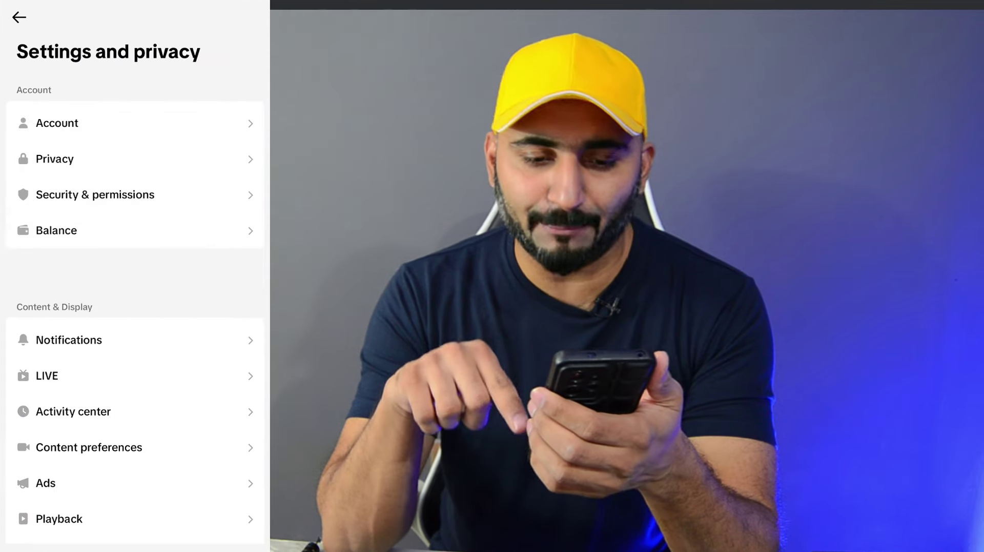
pyautogui.click(207, 113)
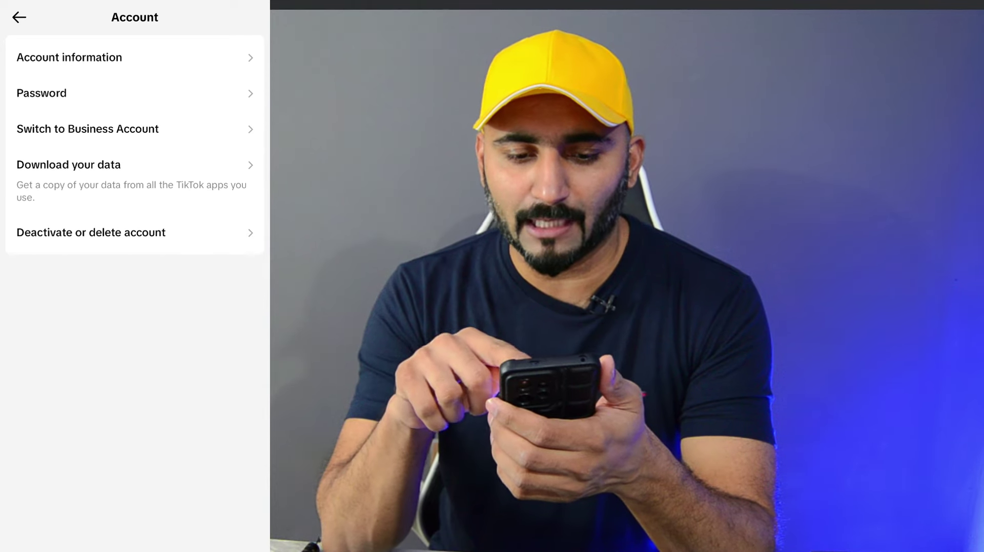
pyautogui.click(69, 57)
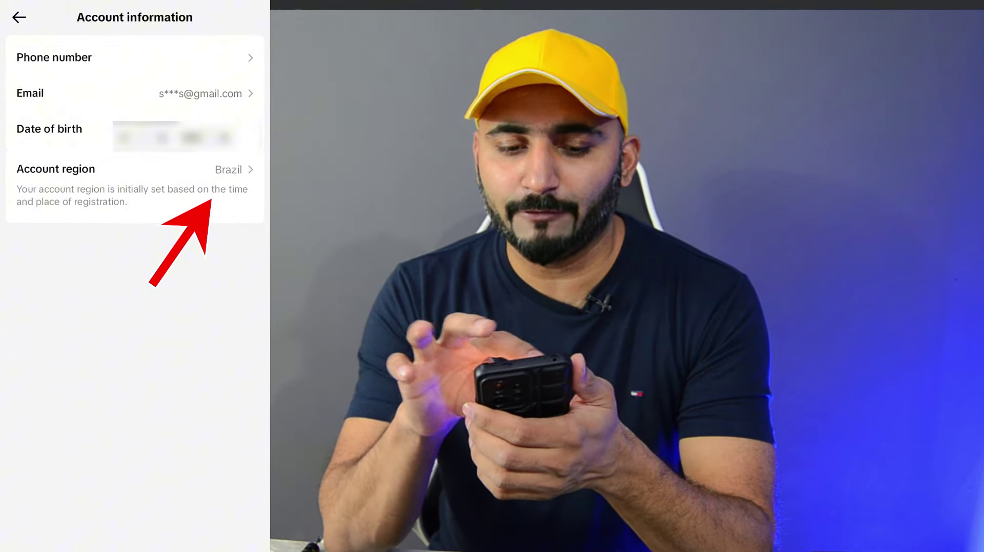
# - Leave the account settings, return to the profile and open TikTok Studio
pyautogui.click(20, 16)
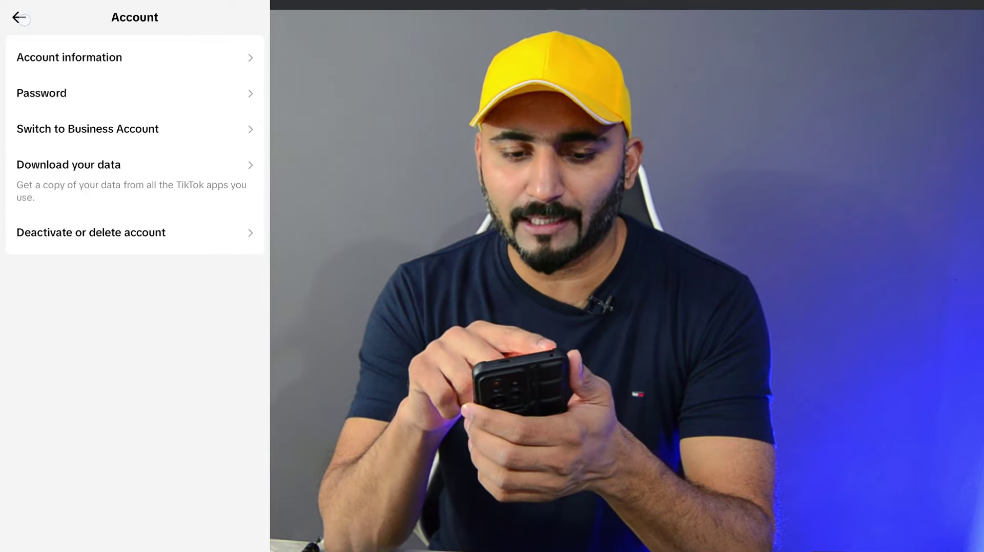
pyautogui.click(21, 18)
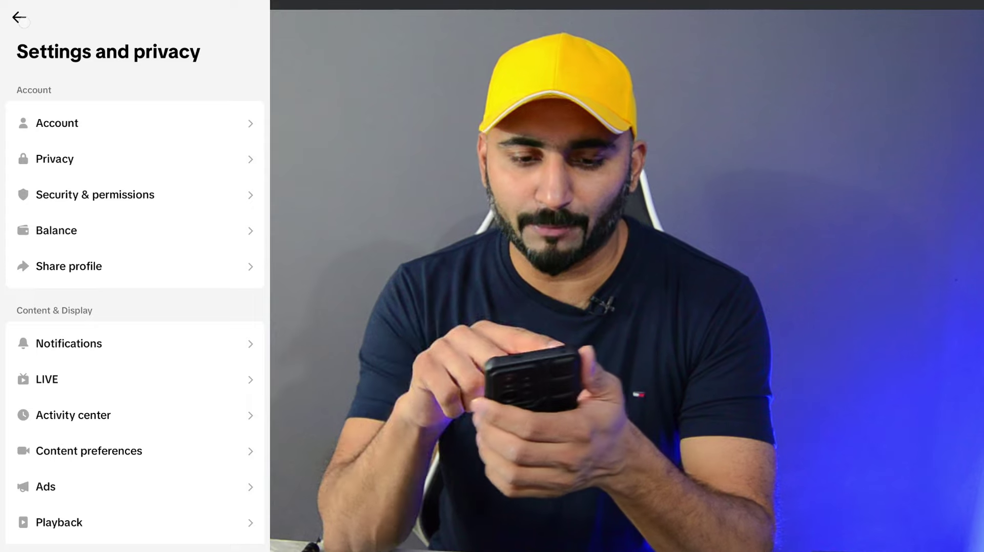
pyautogui.click(21, 18)
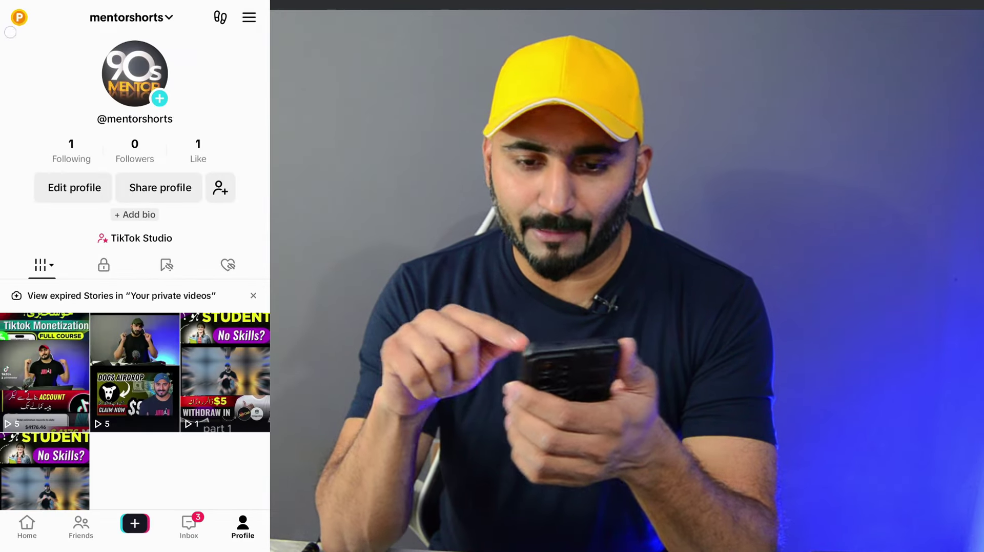
pyautogui.click(249, 17)
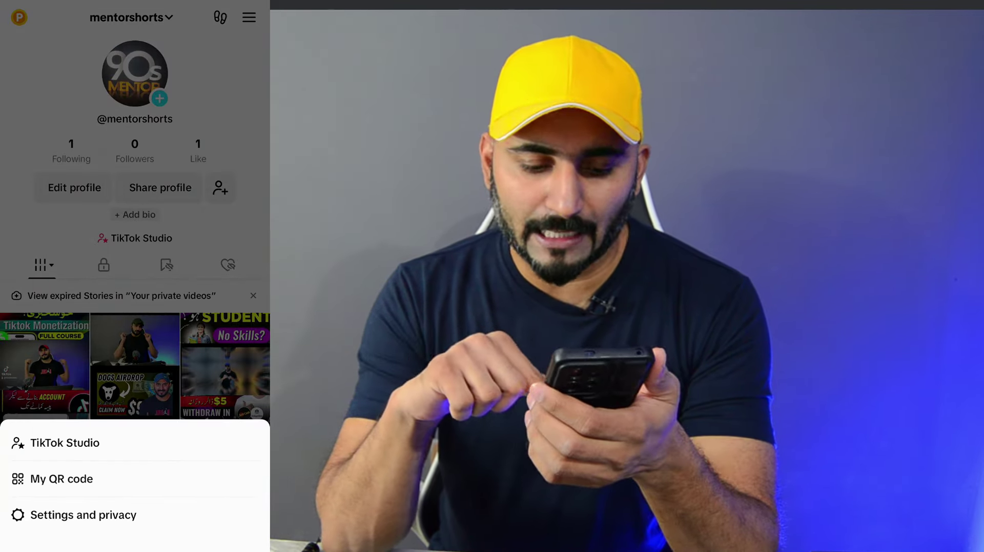
pyautogui.click(65, 442)
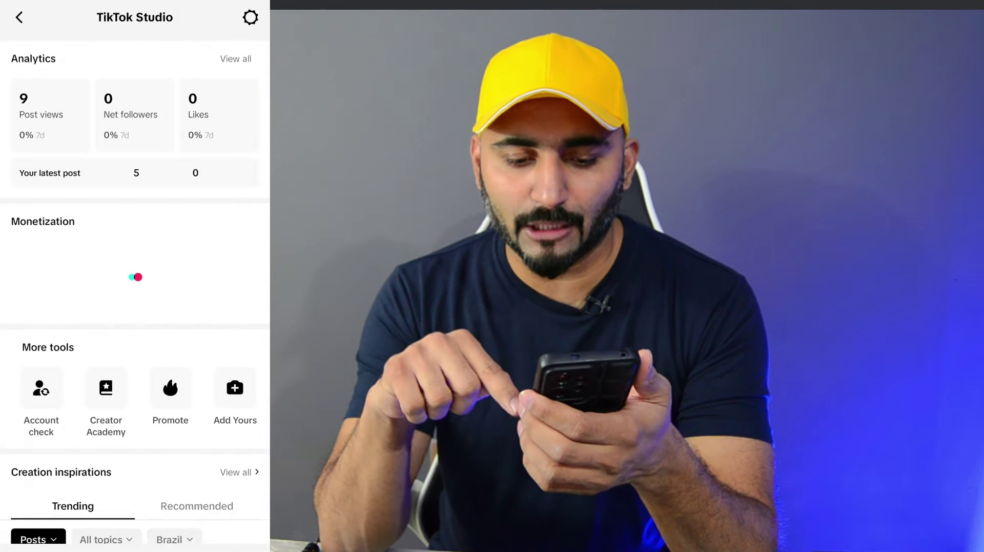
# - Browse the monetization options in TikTok Studio and examine the Creator Rewards Program's joining requirements
pyautogui.moveTo(103, 434); pyautogui.dragTo(53, 433)
pyautogui.moveTo(70, 294); pyautogui.dragTo(20, 295)
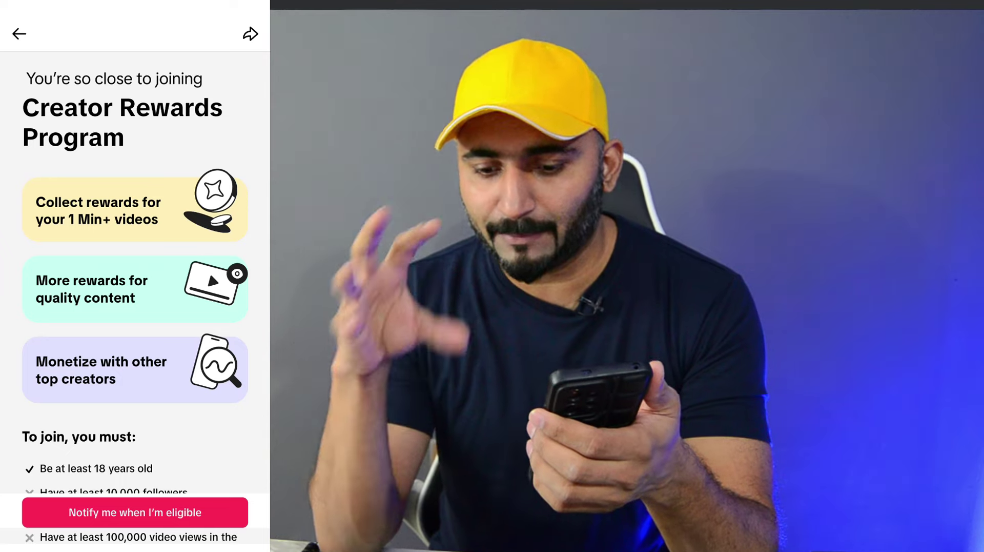
pyautogui.scroll(-2, 199, 276)
pyautogui.scroll(-1, 199, 275)
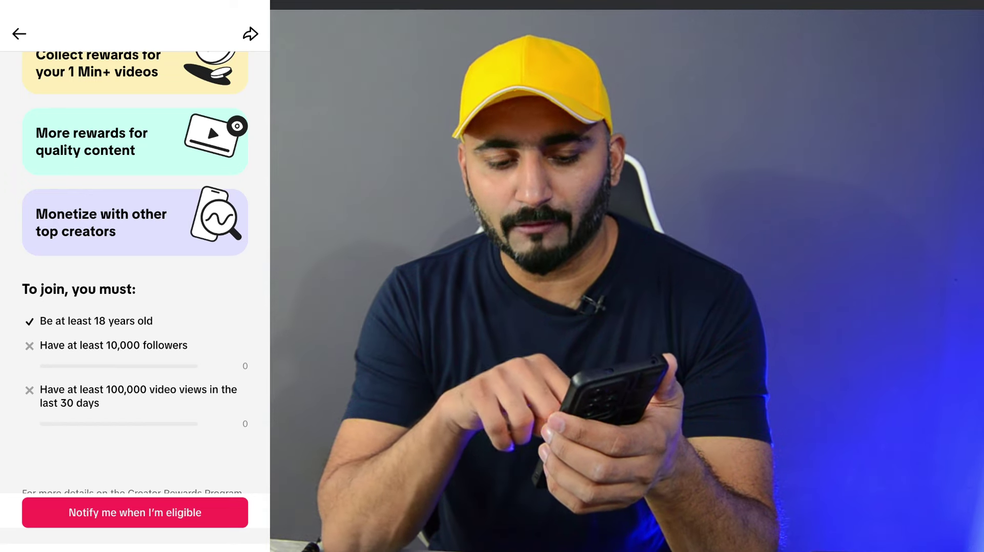
pyautogui.scroll(-1, 222, 407)
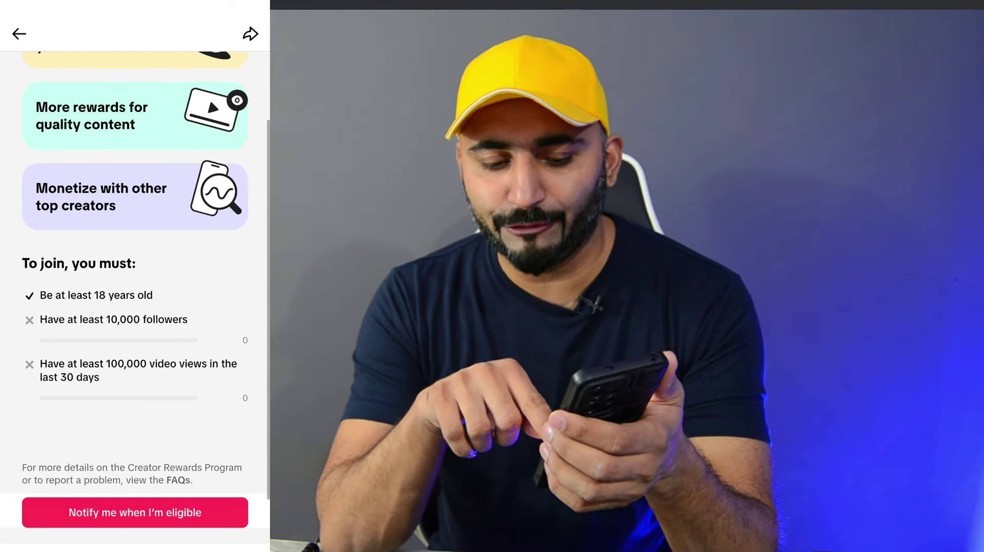